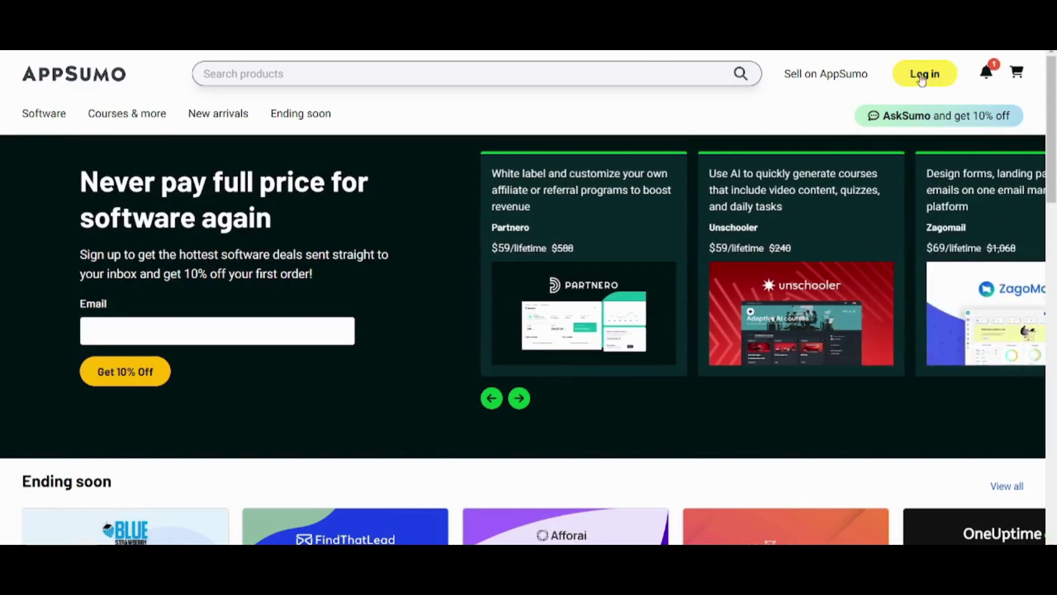
Step: Sign in to the AppSumo account using Log in at the top right
{"action": "left_click", "coordinate": [923, 79]}
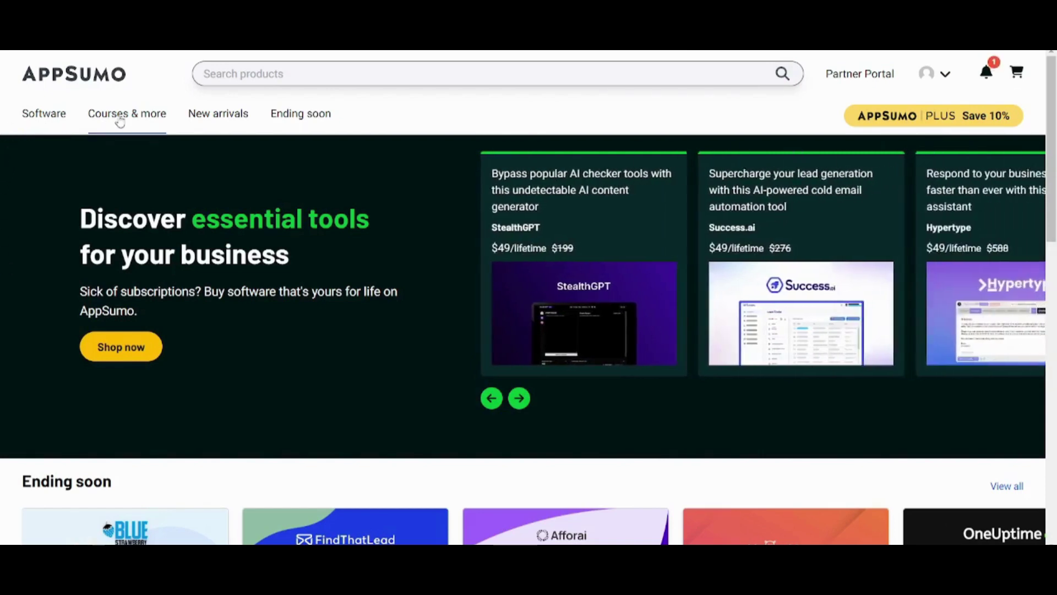
Step: Open the Courses & more catalogue and scroll through its products
{"action": "left_click", "coordinate": [138, 113]}
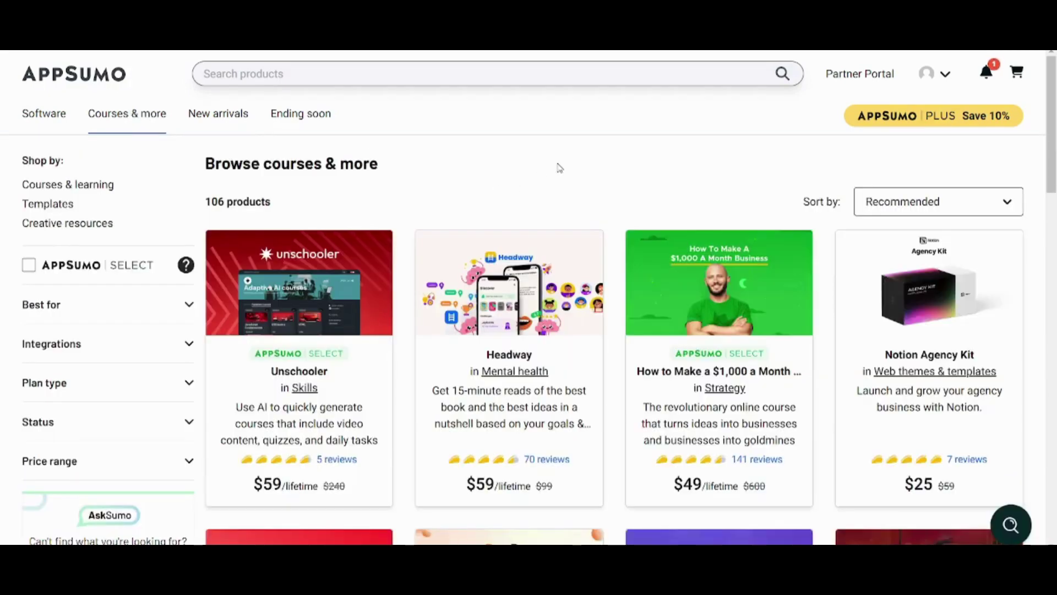
{"action": "scroll", "coordinate": [559, 168], "scroll_direction": "down", "scroll_amount": 1}
{"action": "scroll", "coordinate": [560, 168], "scroll_direction": "up", "scroll_amount": 1}
{"action": "scroll", "coordinate": [559, 168], "scroll_direction": "down", "scroll_amount": 1}
{"action": "scroll", "coordinate": [559, 167], "scroll_direction": "down", "scroll_amount": 1}
{"action": "scroll", "coordinate": [559, 168], "scroll_direction": "up", "scroll_amount": 1}
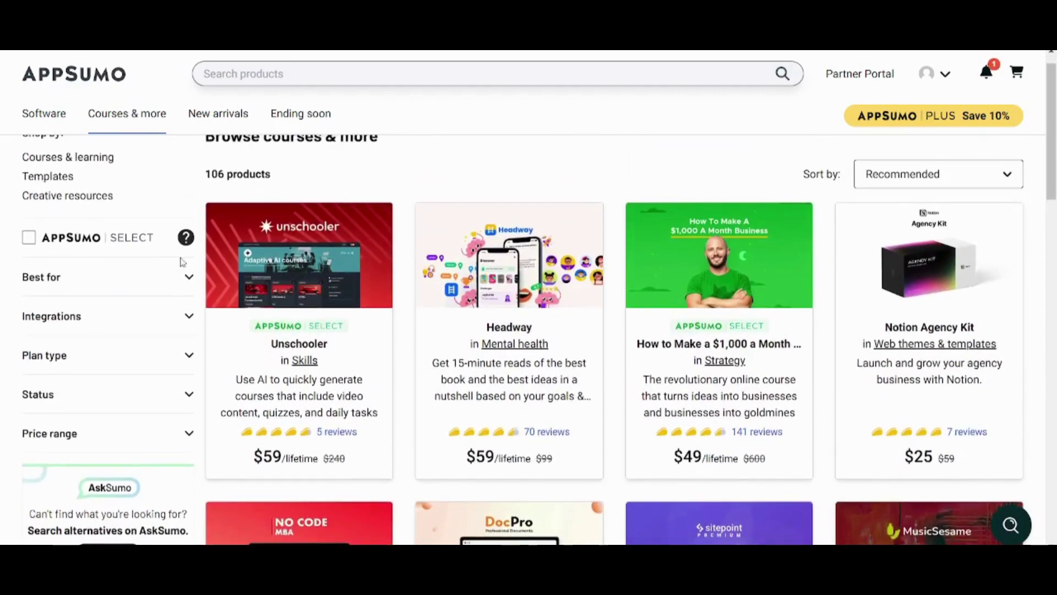
Step: Expand the Best for and Integrations filters in the sidebar
{"action": "left_click", "coordinate": [191, 285]}
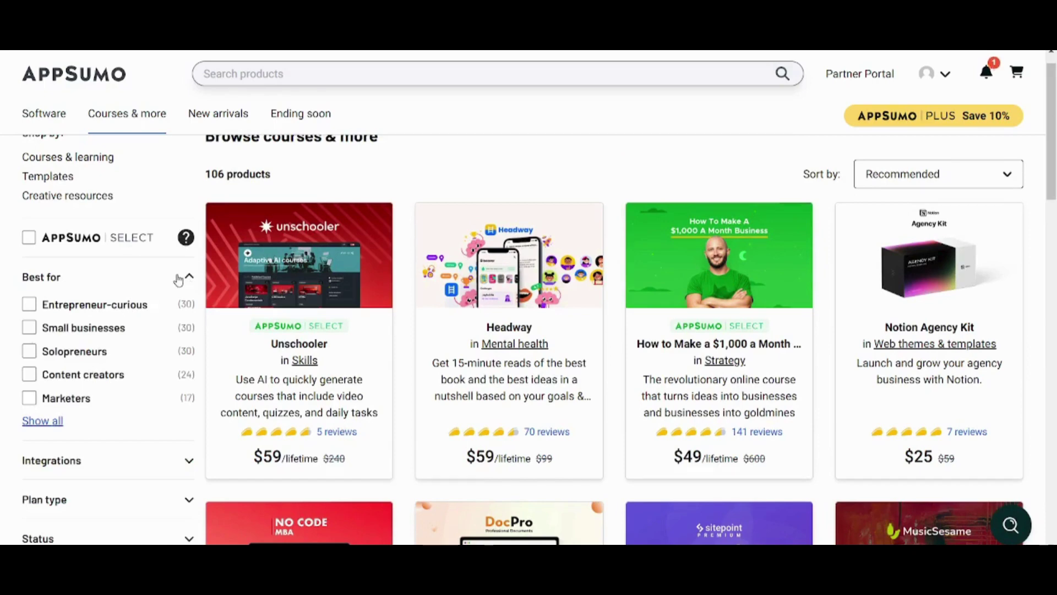
{"action": "left_click", "coordinate": [178, 281]}
{"action": "left_click", "coordinate": [131, 327]}
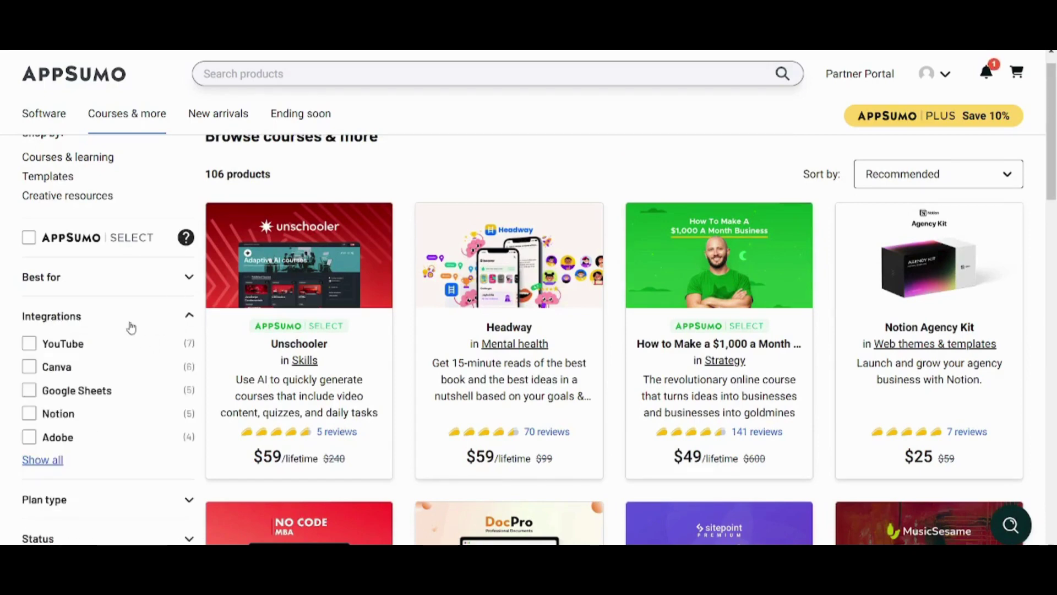
{"action": "left_click", "coordinate": [91, 284]}
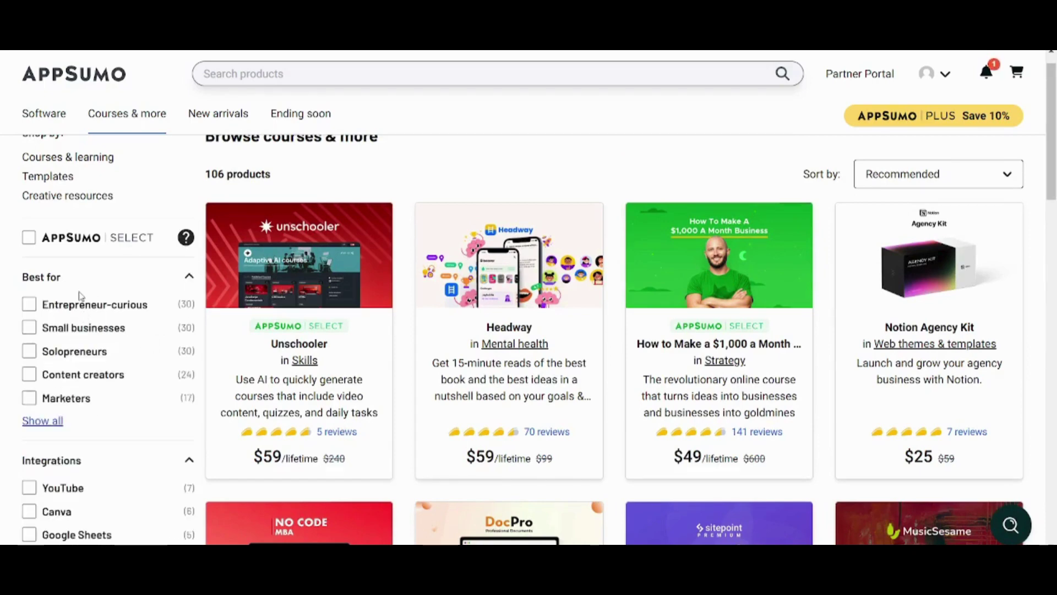
{"action": "left_click", "coordinate": [154, 277]}
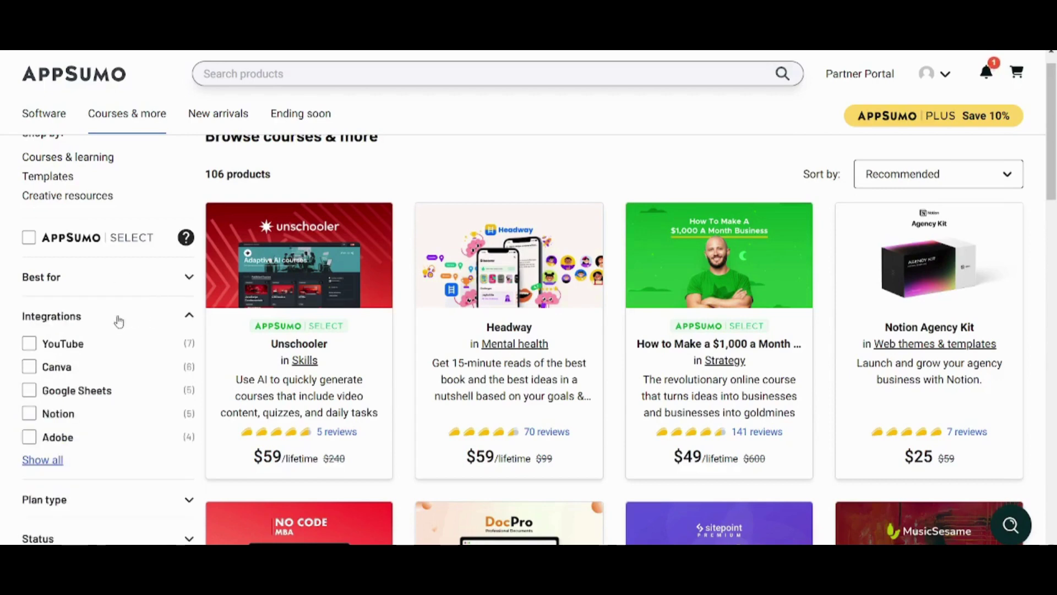
{"action": "scroll", "coordinate": [69, 312], "scroll_direction": "down", "scroll_amount": 1}
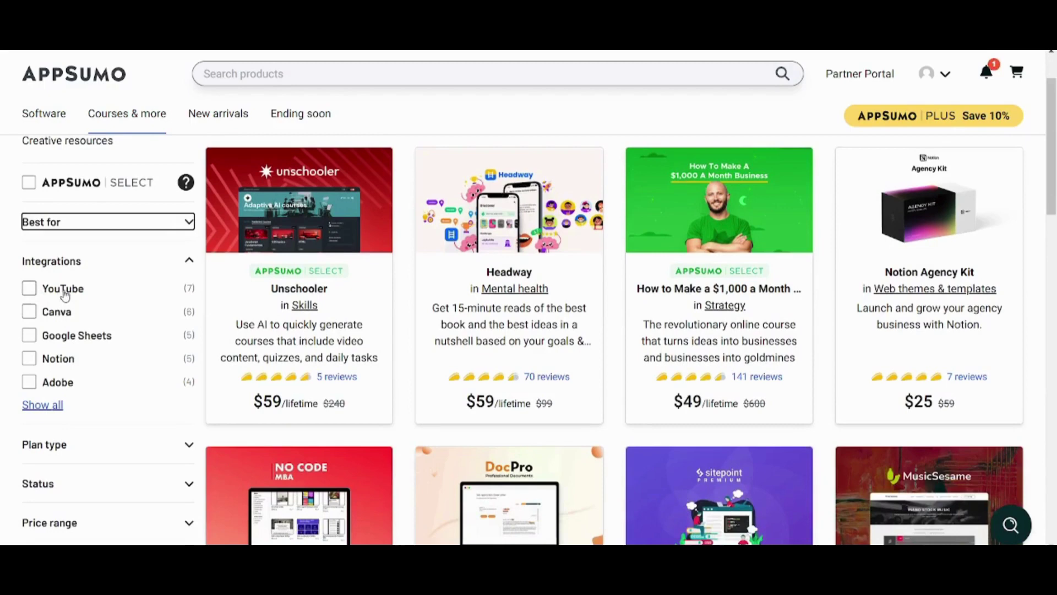
Step: Expand the Plan type, Status and Price range filters
{"action": "left_click", "coordinate": [132, 272]}
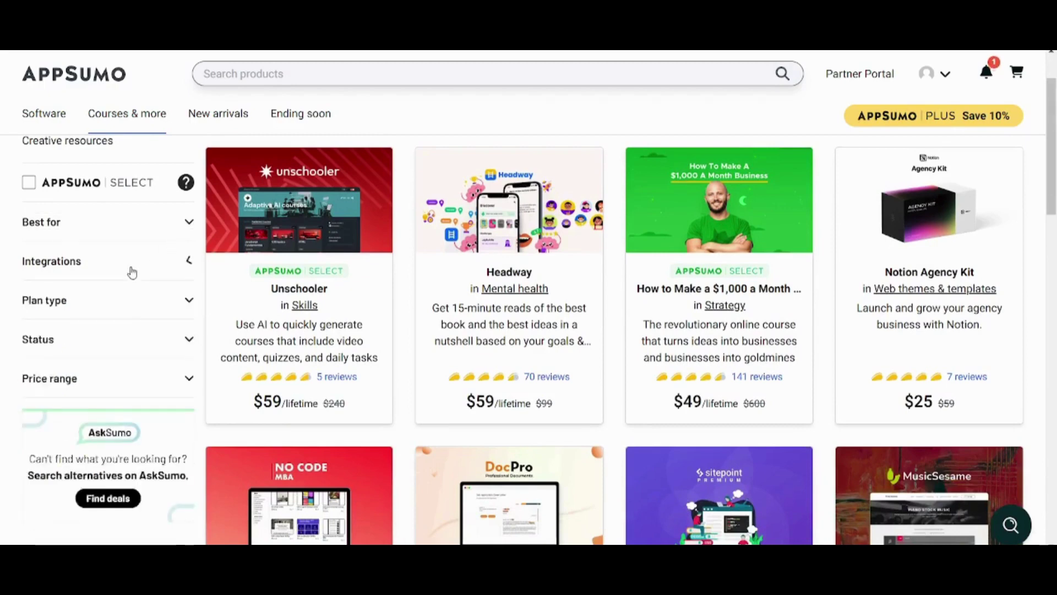
{"action": "left_click", "coordinate": [95, 307]}
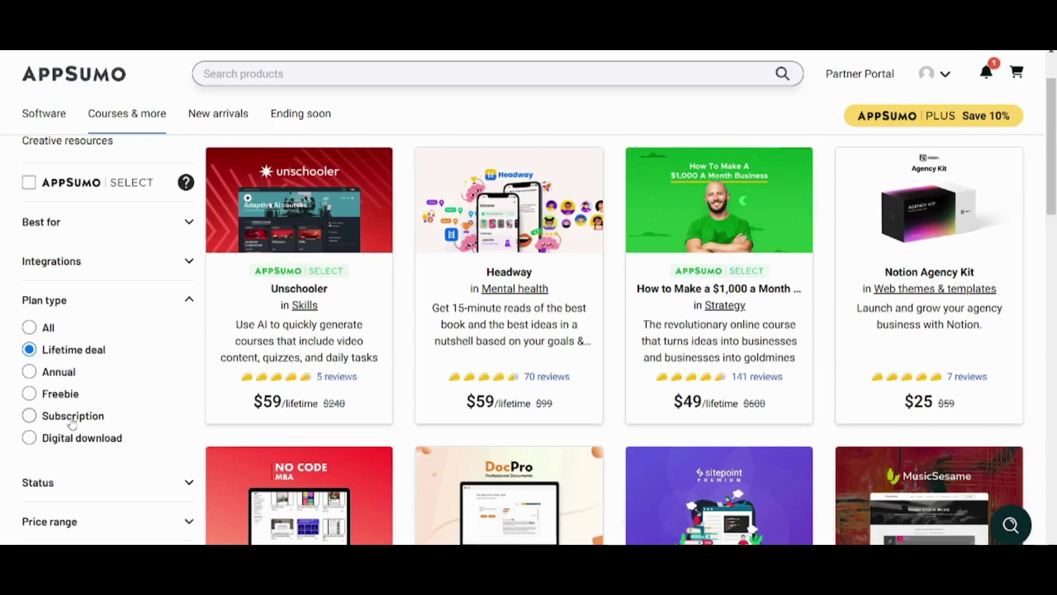
{"action": "left_click", "coordinate": [123, 488]}
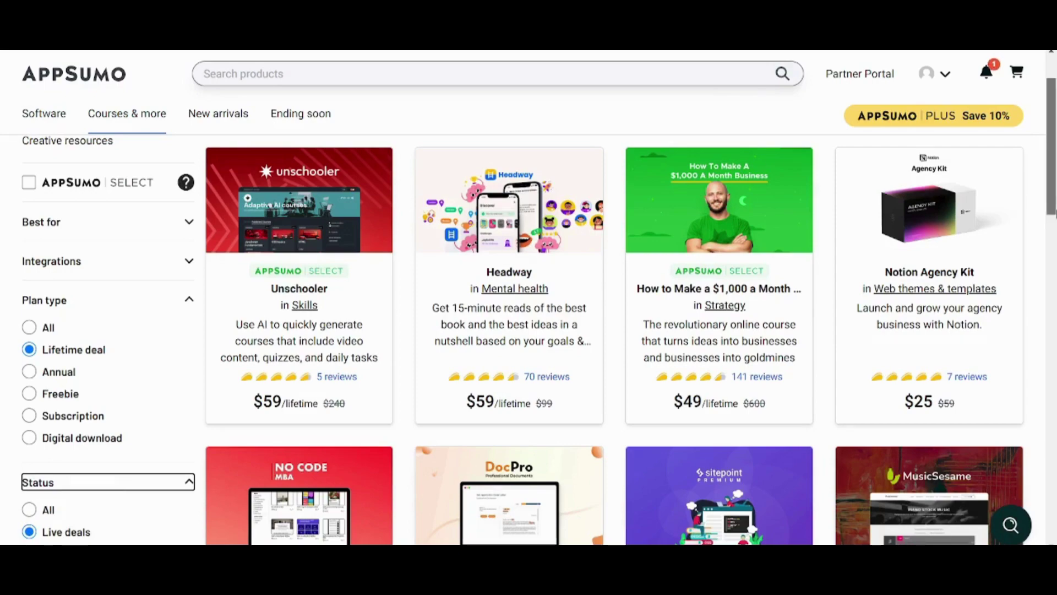
{"action": "scroll", "coordinate": [53, 322], "scroll_direction": "down", "scroll_amount": 3}
{"action": "scroll", "coordinate": [53, 323], "scroll_direction": "down", "scroll_amount": 2}
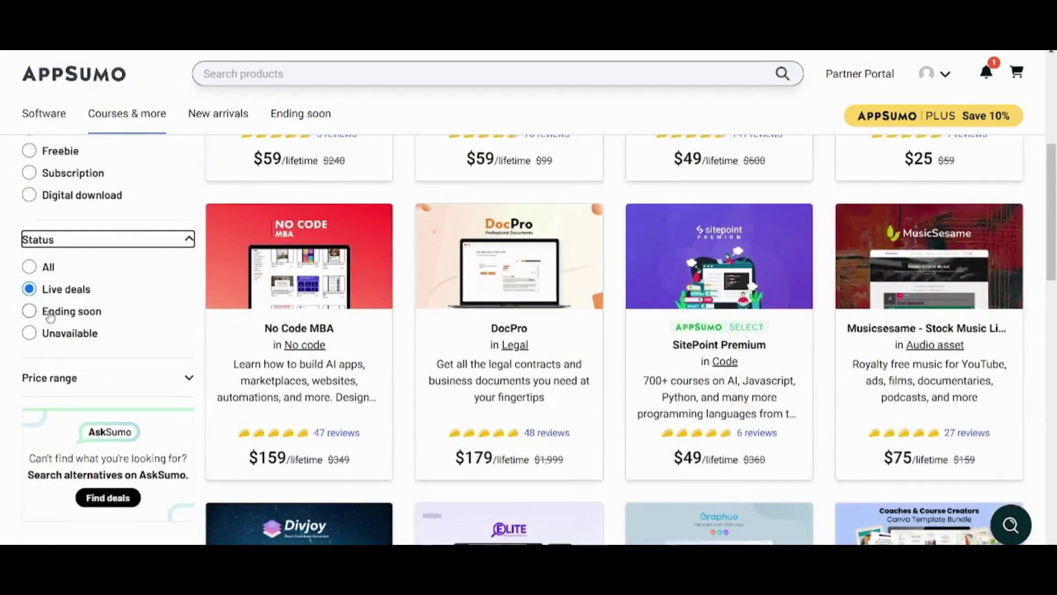
{"action": "left_click", "coordinate": [133, 376]}
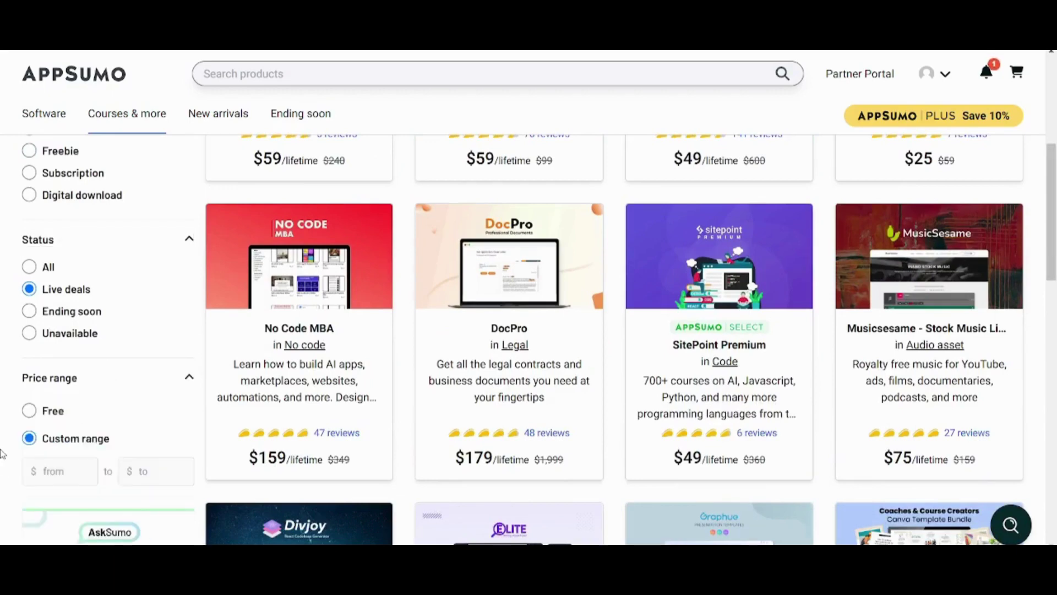
{"action": "scroll", "coordinate": [2, 453], "scroll_direction": "down", "scroll_amount": 1}
{"action": "scroll", "coordinate": [1, 453], "scroll_direction": "down", "scroll_amount": 1}
{"action": "scroll", "coordinate": [2, 453], "scroll_direction": "up", "scroll_amount": 1}
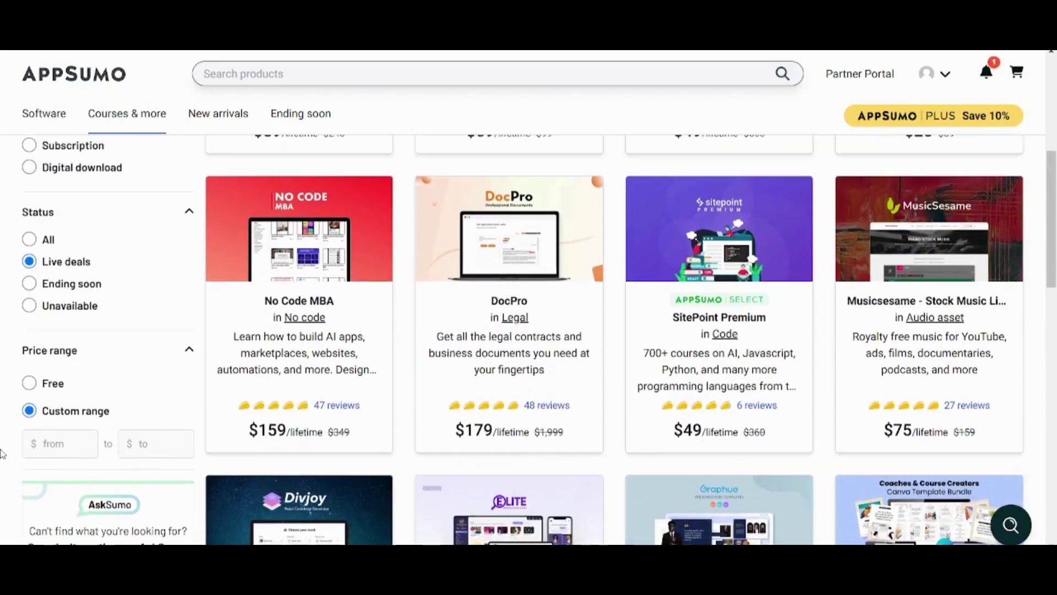
{"action": "scroll", "coordinate": [1, 453], "scroll_direction": "up", "scroll_amount": 1}
{"action": "scroll", "coordinate": [2, 454], "scroll_direction": "up", "scroll_amount": 1}
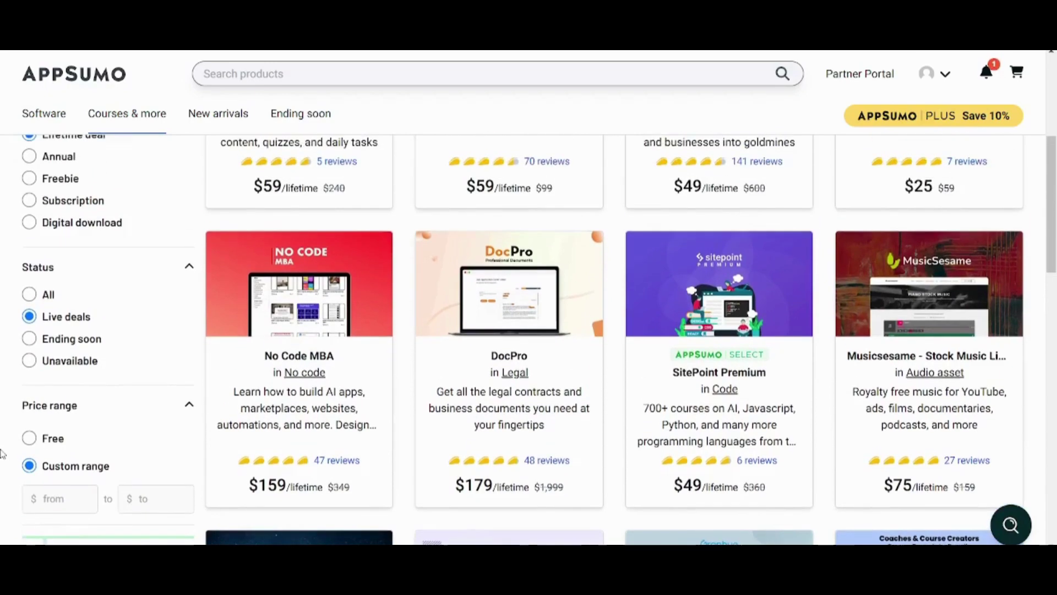
{"action": "scroll", "coordinate": [2, 453], "scroll_direction": "up", "scroll_amount": 3}
{"action": "scroll", "coordinate": [1, 453], "scroll_direction": "up", "scroll_amount": 5}
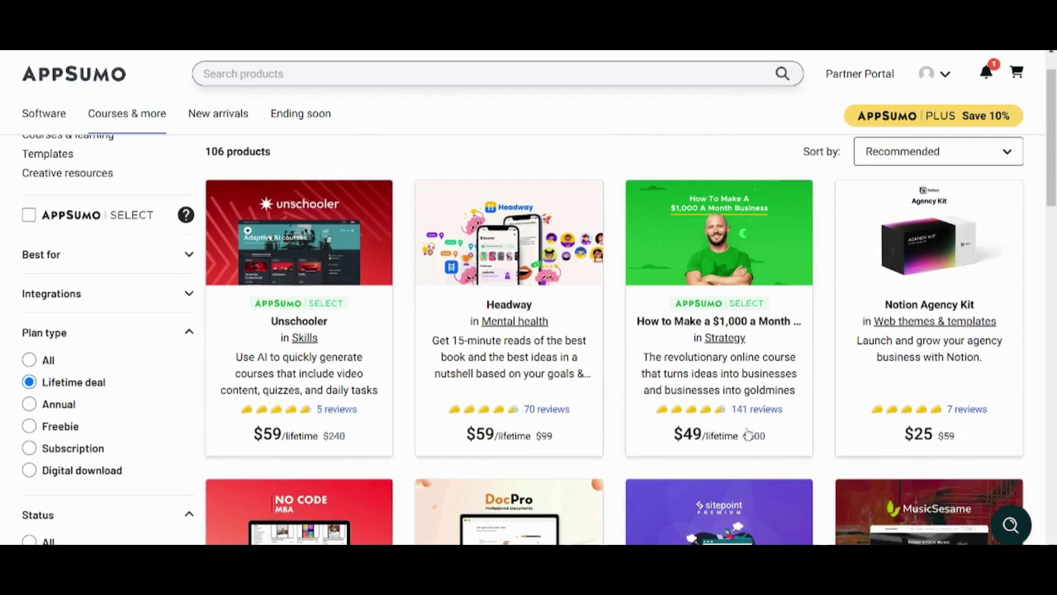
Step: Set the catalogue's Price range filter to Free
{"action": "mouse_move", "coordinate": [737, 416]}
{"action": "left_mouse_down"}
{"action": "mouse_move", "coordinate": [770, 436]}
{"action": "mouse_move", "coordinate": [709, 417]}
{"action": "left_mouse_up"}
{"action": "scroll", "coordinate": [650, 424], "scroll_direction": "down", "scroll_amount": 1}
{"action": "scroll", "coordinate": [650, 425], "scroll_direction": "down", "scroll_amount": 1}
{"action": "scroll", "coordinate": [650, 425], "scroll_direction": "down", "scroll_amount": 1}
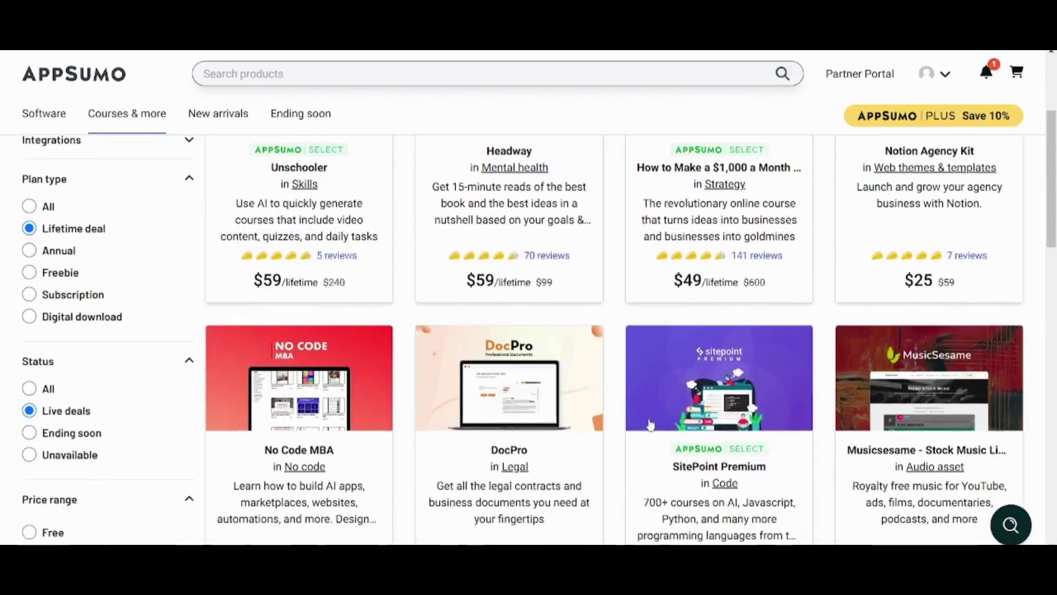
{"action": "scroll", "coordinate": [650, 425], "scroll_direction": "down", "scroll_amount": 2}
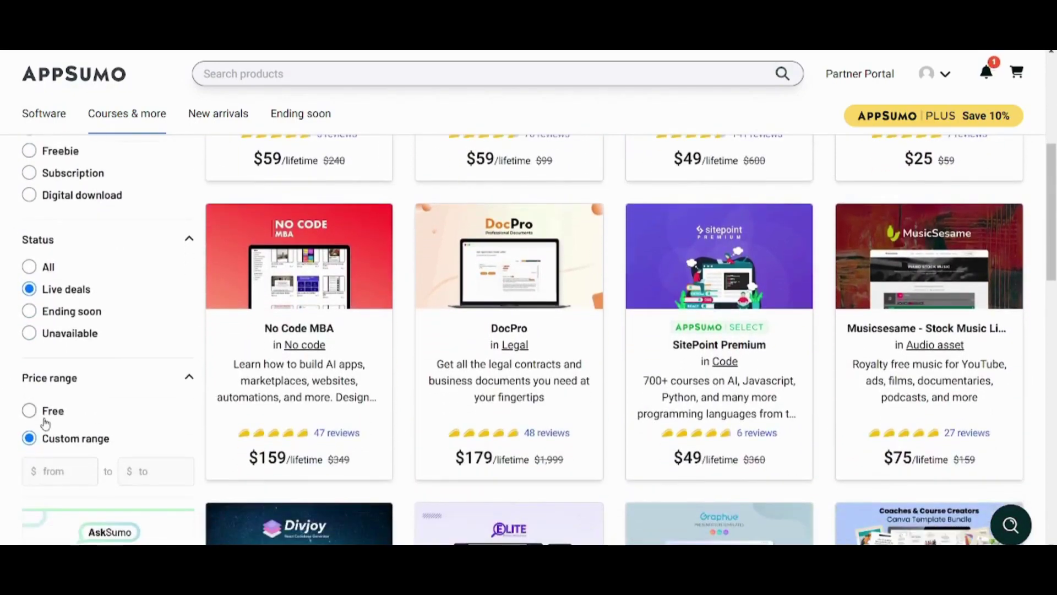
{"action": "left_click", "coordinate": [40, 414]}
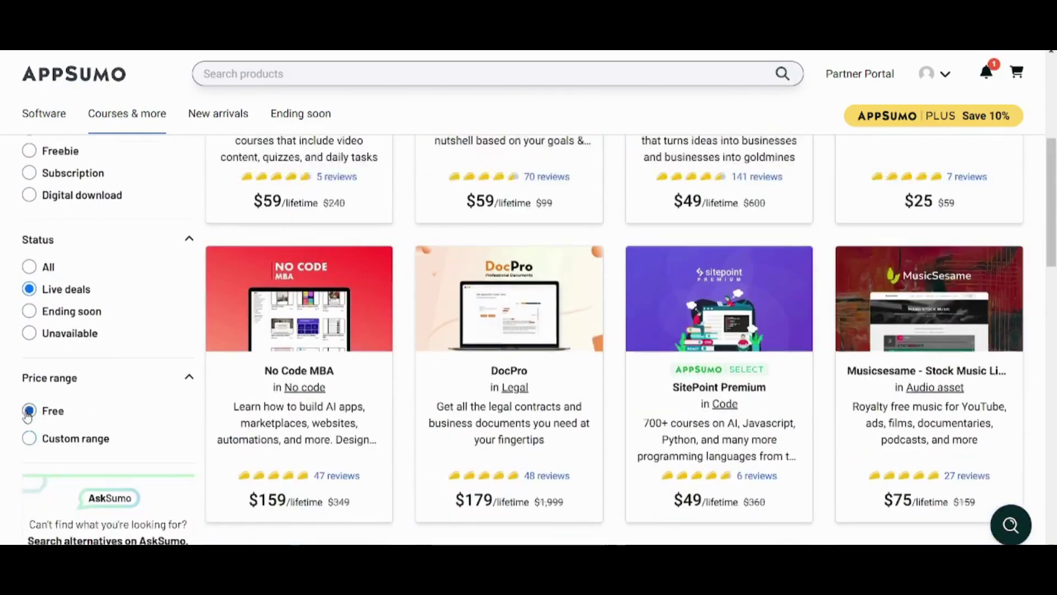
{"action": "scroll", "coordinate": [754, 287], "scroll_direction": "up", "scroll_amount": 5}
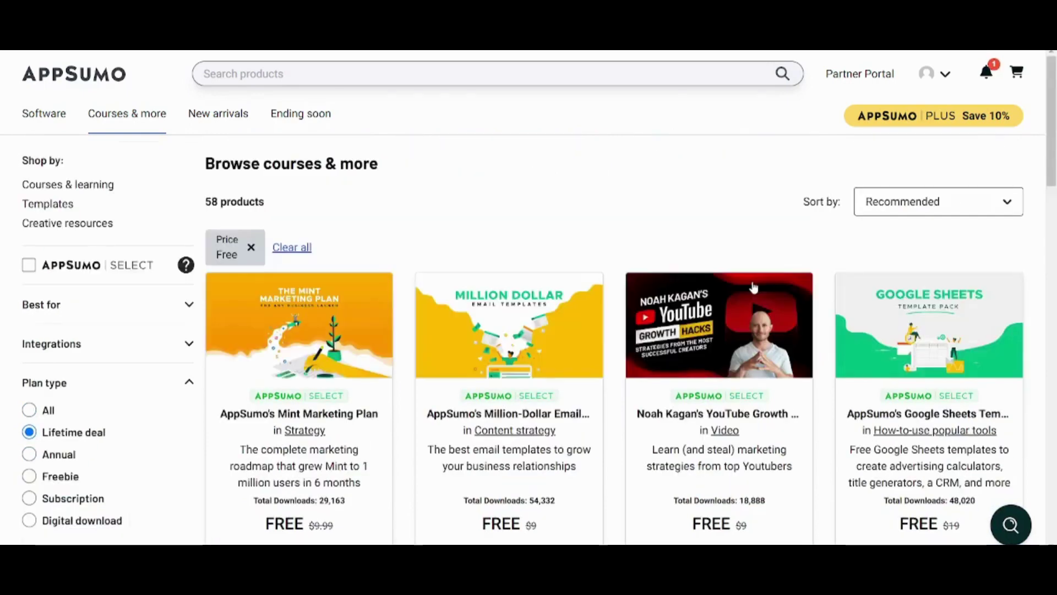
{"action": "scroll", "coordinate": [754, 287], "scroll_direction": "down", "scroll_amount": 2}
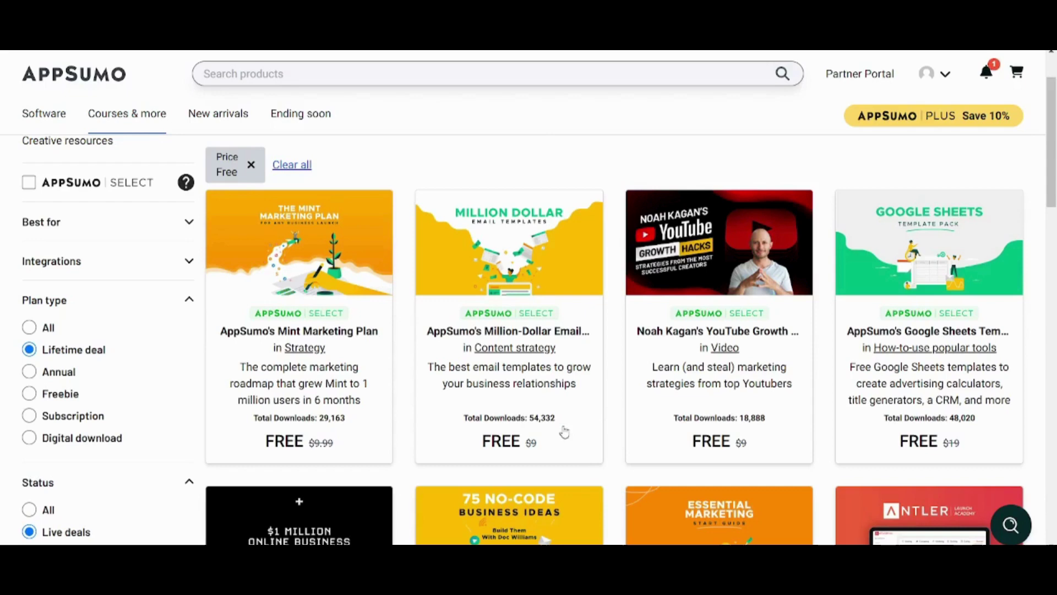
{"action": "scroll", "coordinate": [518, 352], "scroll_direction": "down", "scroll_amount": 1}
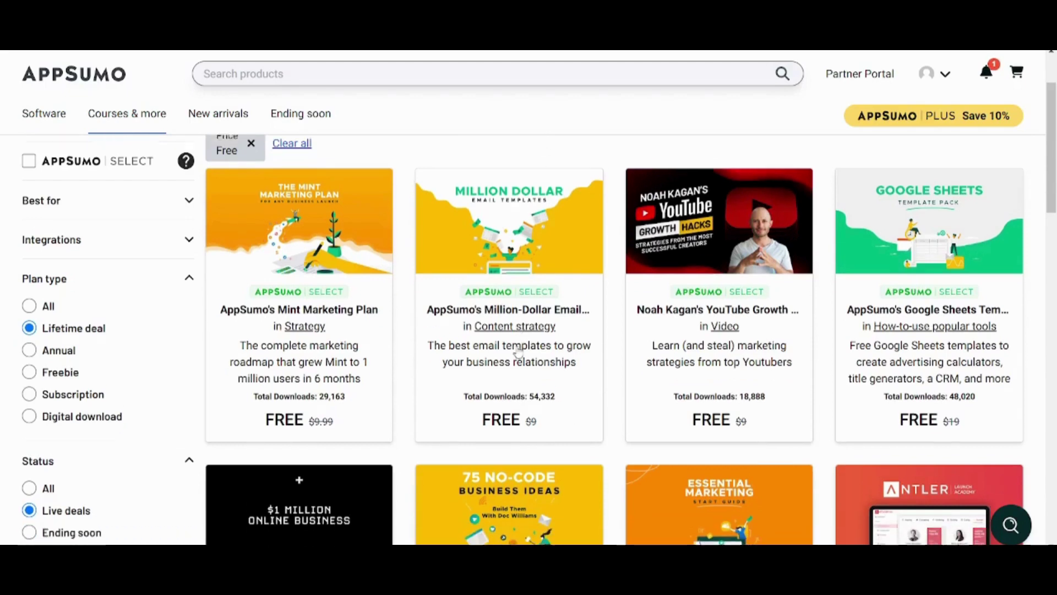
{"action": "scroll", "coordinate": [518, 352], "scroll_direction": "up", "scroll_amount": 2}
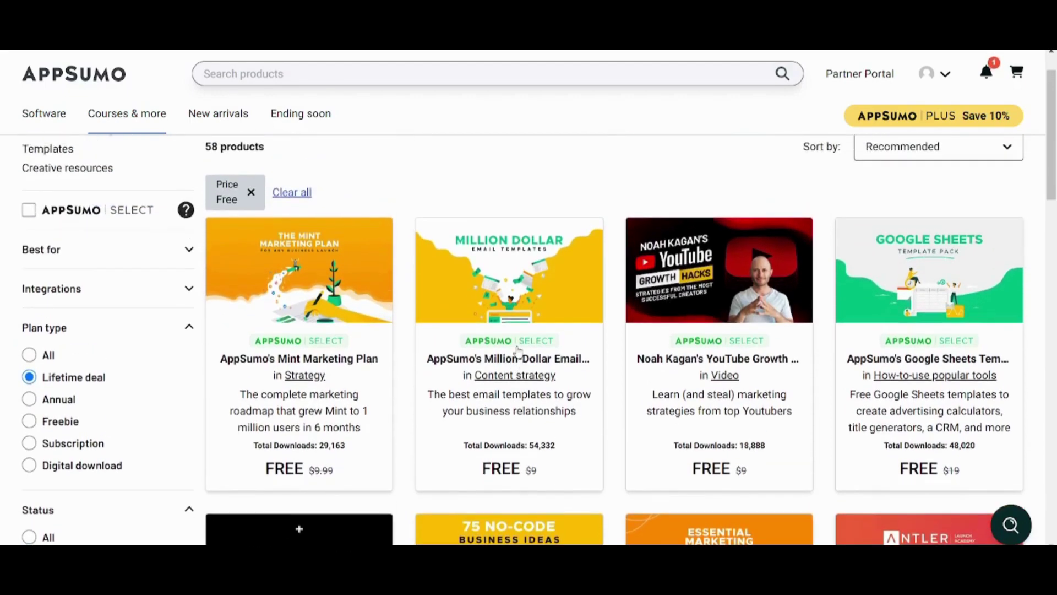
{"action": "scroll", "coordinate": [518, 350], "scroll_direction": "up", "scroll_amount": 2}
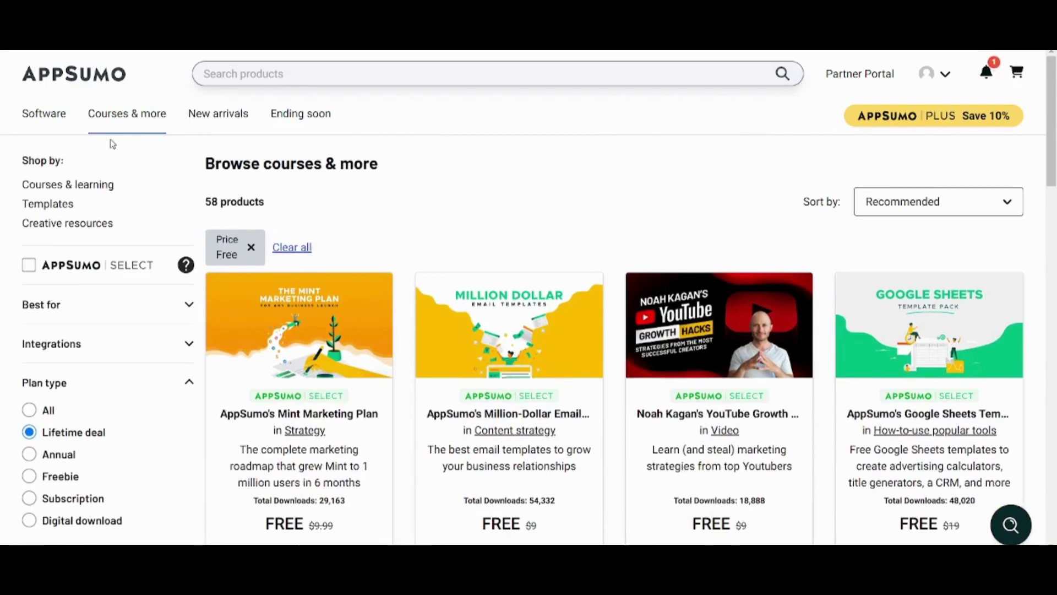
Step: Go from the partner portal dashboard to Listings and start a new product listing
{"action": "left_click", "coordinate": [863, 82]}
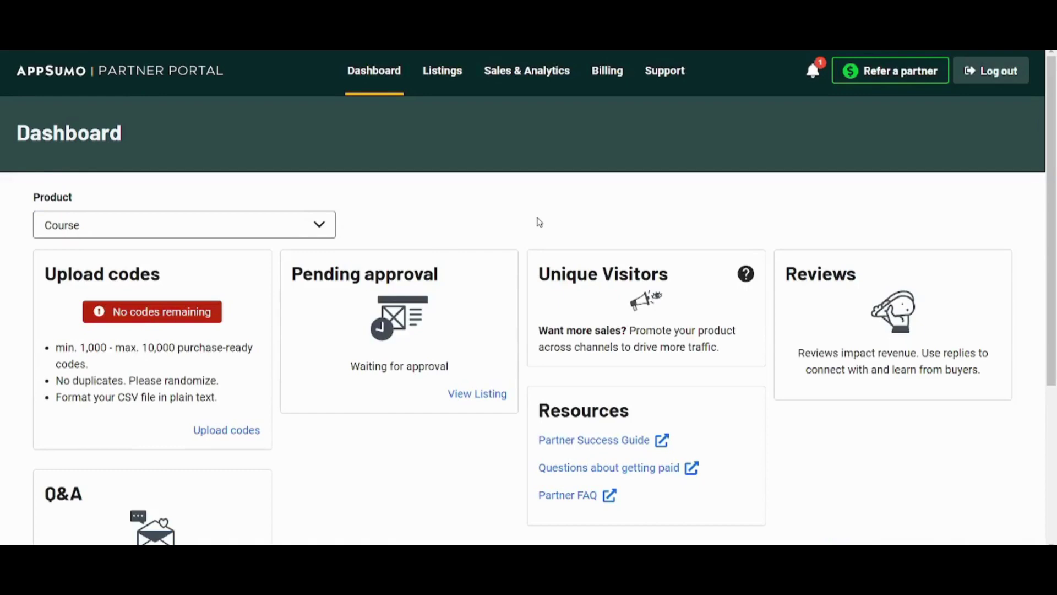
{"action": "scroll", "coordinate": [539, 222], "scroll_direction": "down", "scroll_amount": 1}
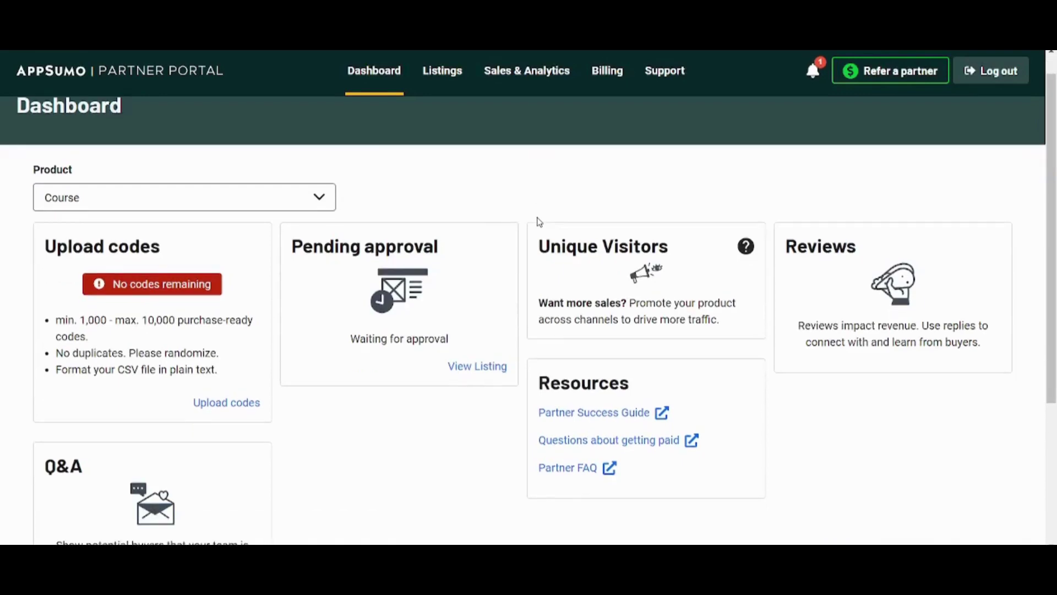
{"action": "scroll", "coordinate": [539, 222], "scroll_direction": "up", "scroll_amount": 1}
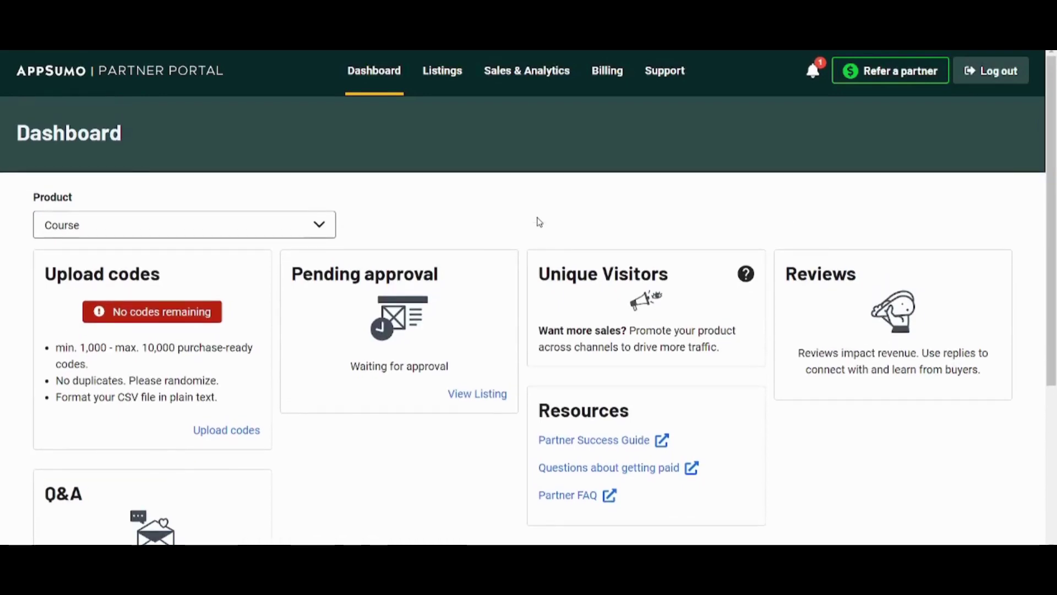
{"action": "left_click", "coordinate": [429, 82]}
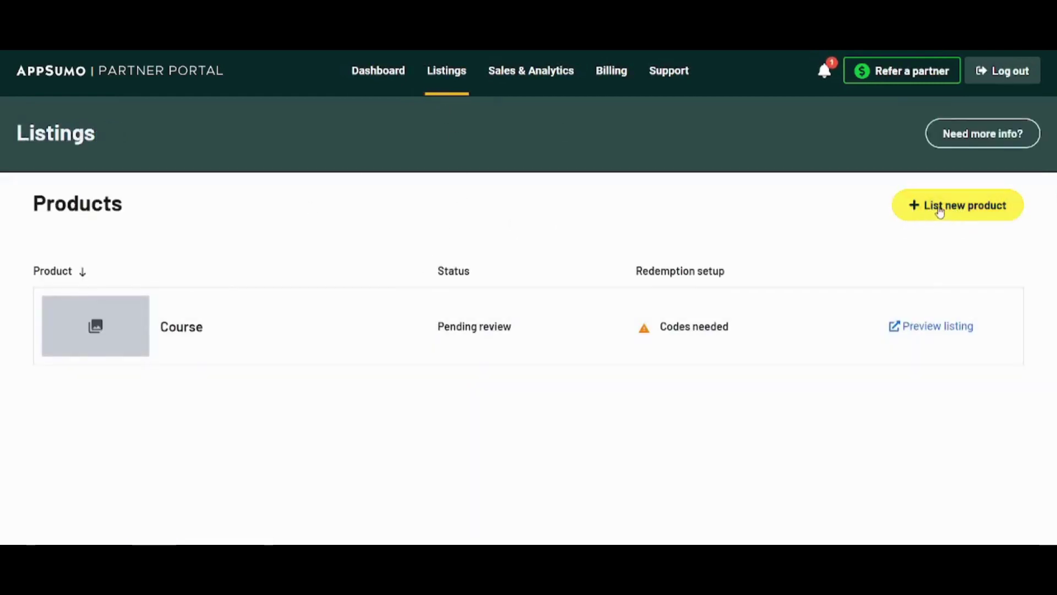
{"action": "left_click", "coordinate": [967, 212]}
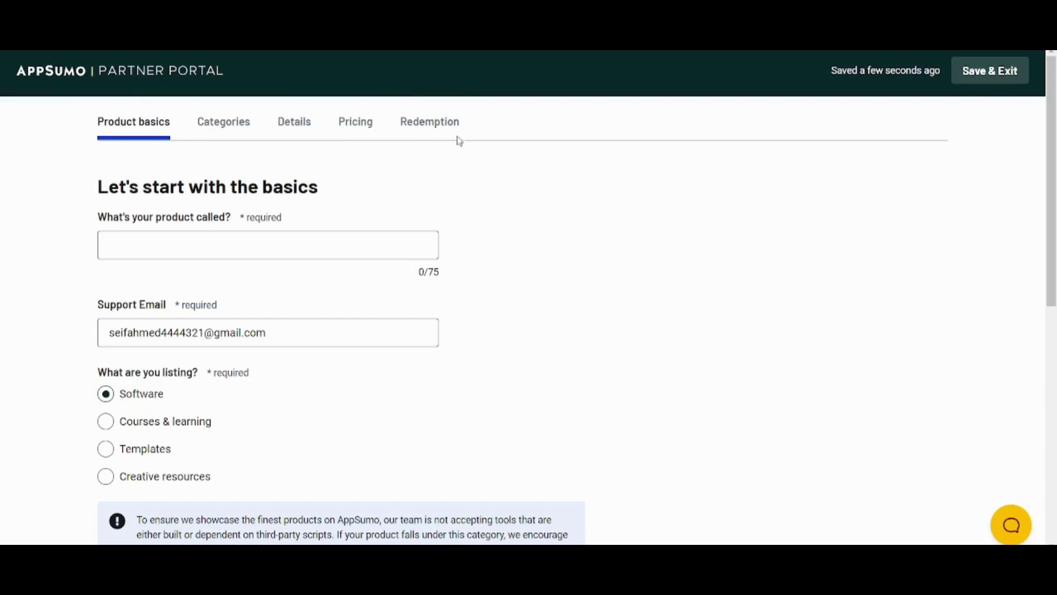
Step: Name the product 'Data Analysis Course', correcting the 'Cpurse' typo
{"action": "left_click", "coordinate": [187, 250]}
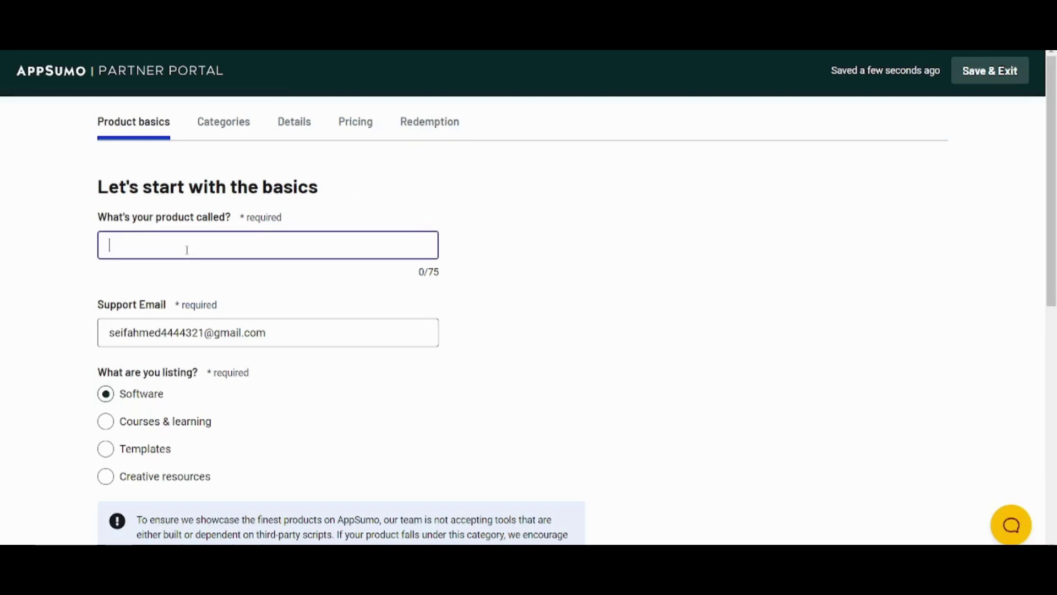
{"action": "type", "text": "Data Ana"}
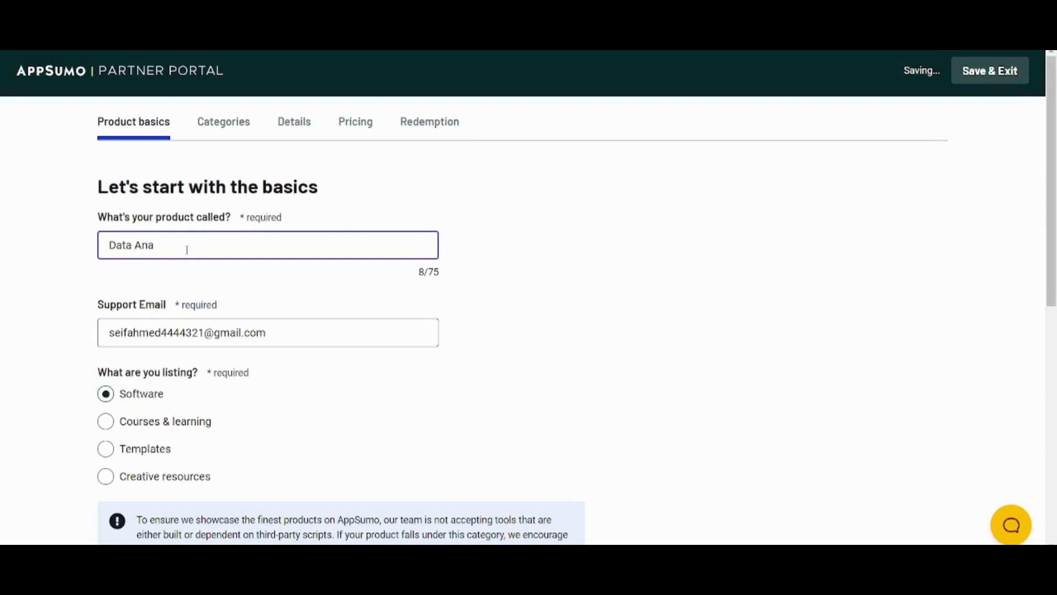
{"action": "type", "text": "lysis Cpurse"}
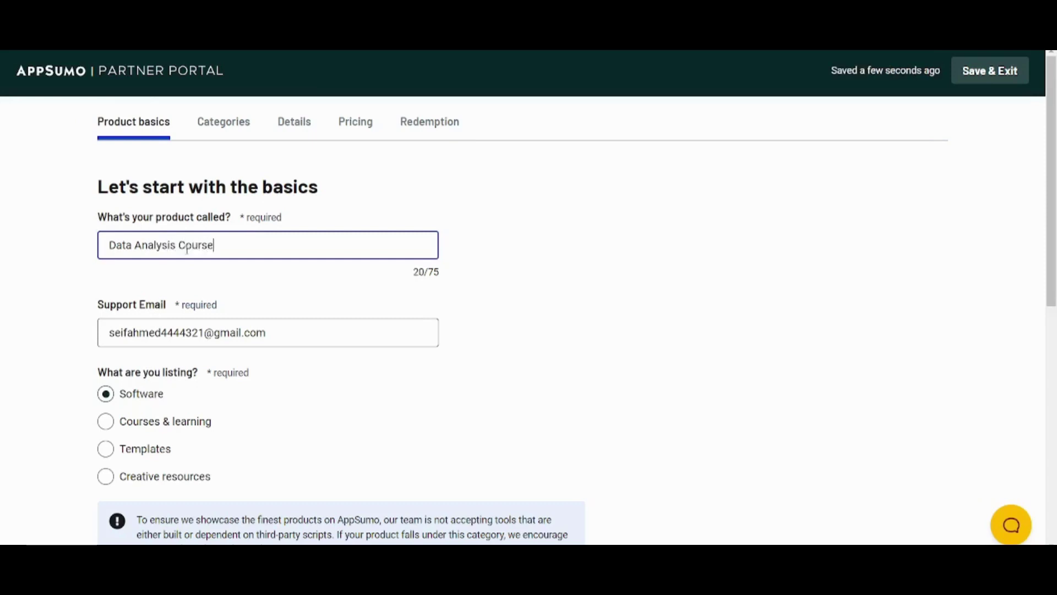
{"action": "left_click", "coordinate": [188, 245]}
{"action": "key", "text": "BackSpace"}
{"action": "type", "text": "o"}
{"action": "left_click", "coordinate": [629, 325]}
Step: List the product under Courses & learning
{"action": "scroll", "coordinate": [630, 326], "scroll_direction": "down", "scroll_amount": 3}
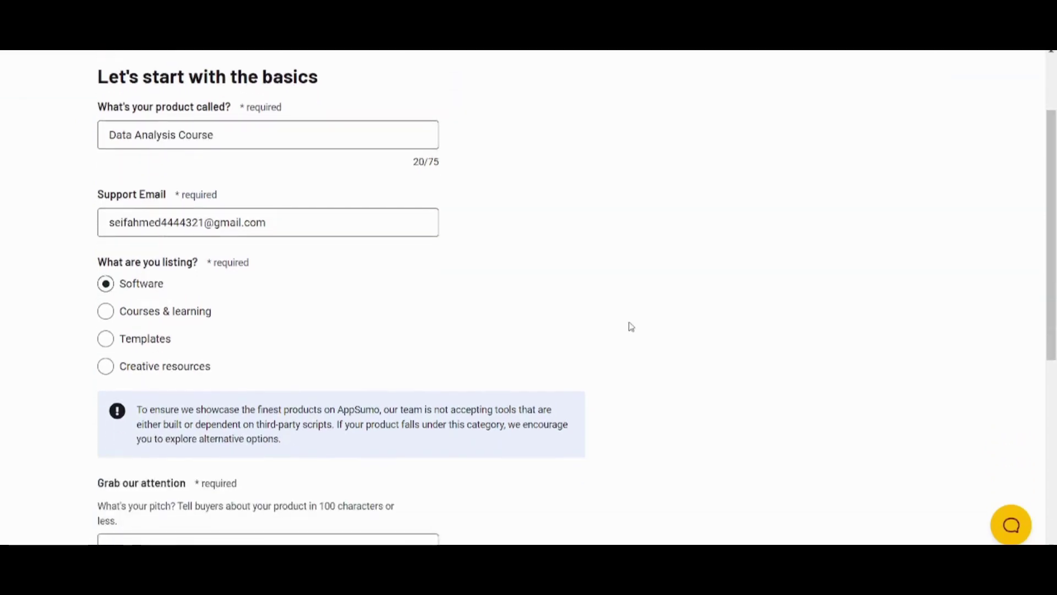
{"action": "scroll", "coordinate": [631, 326], "scroll_direction": "down", "scroll_amount": 1}
{"action": "scroll", "coordinate": [631, 326], "scroll_direction": "down", "scroll_amount": 1}
{"action": "scroll", "coordinate": [631, 327], "scroll_direction": "down", "scroll_amount": 1}
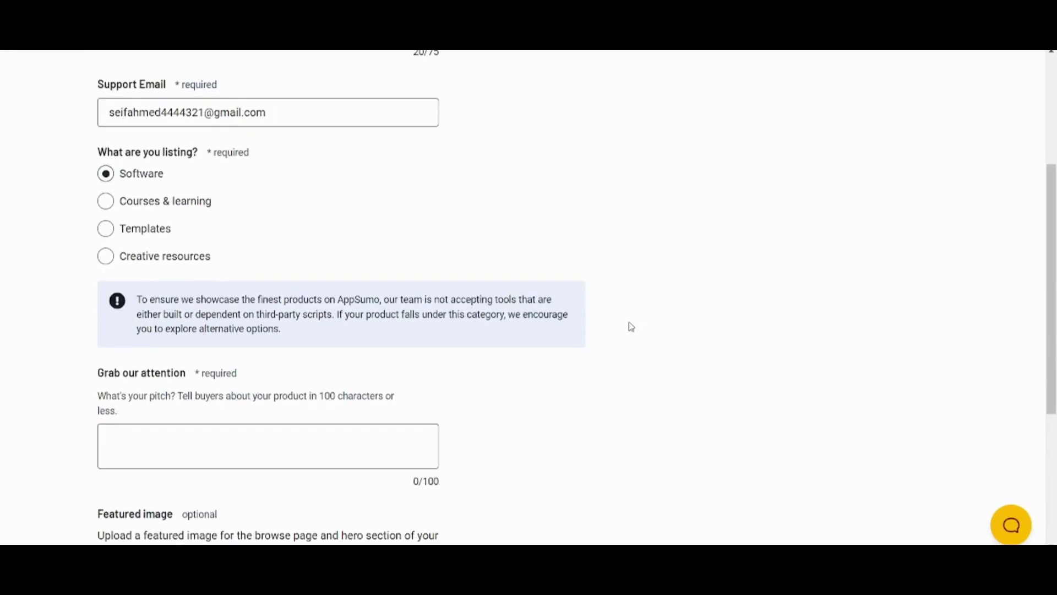
{"action": "left_click", "coordinate": [156, 204]}
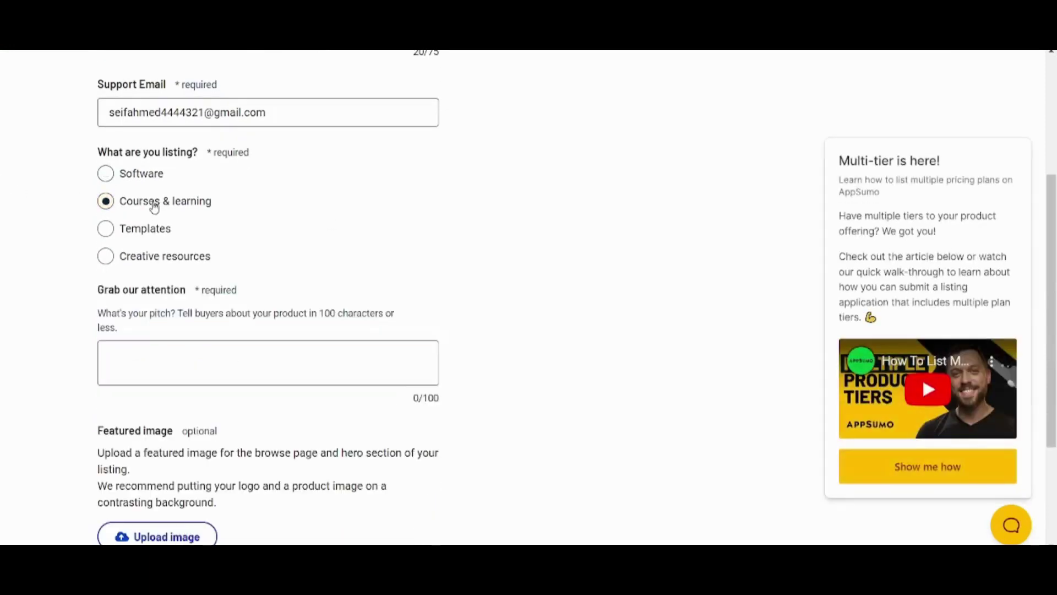
Step: Write a pitch about a data analysis course that helps you earn 1000$/month
{"action": "scroll", "coordinate": [613, 384], "scroll_direction": "down", "scroll_amount": 2}
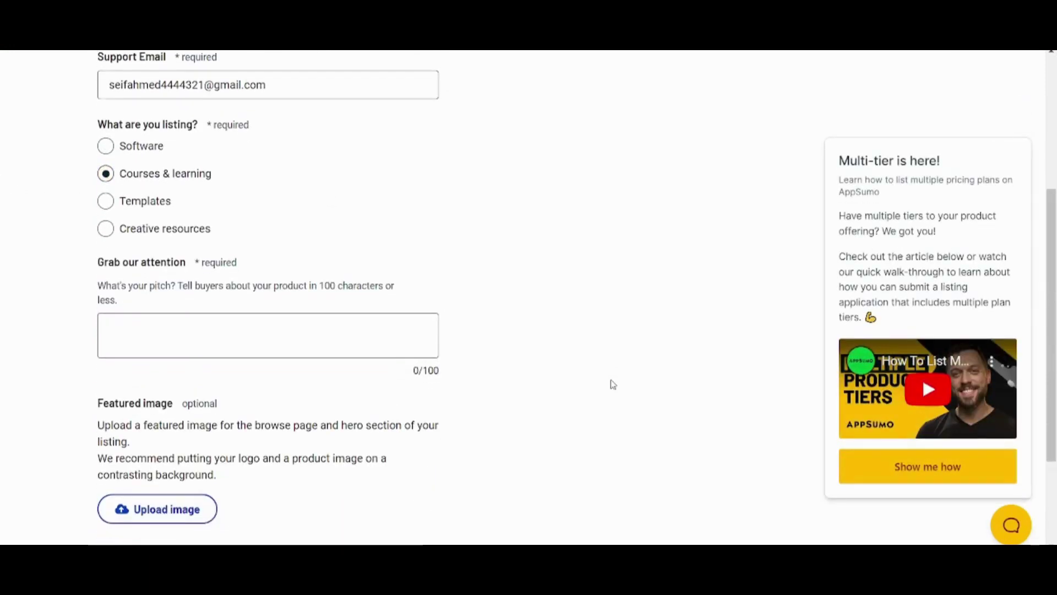
{"action": "left_click", "coordinate": [164, 264]}
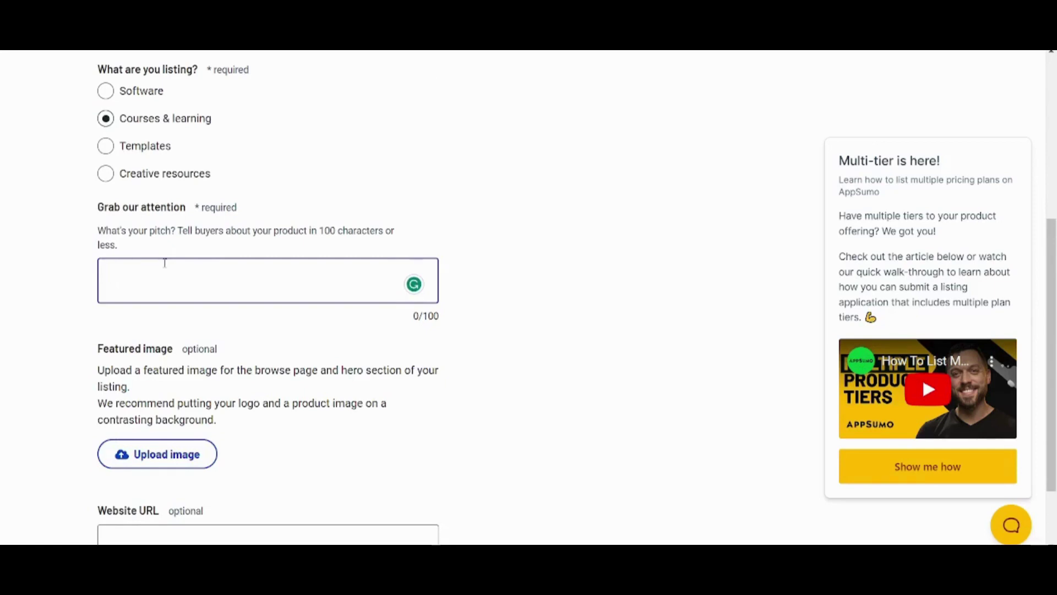
{"action": "type", "text": "This is a "}
{"action": "type", "text": "d"}
{"action": "type", "text": "ata analysis c"}
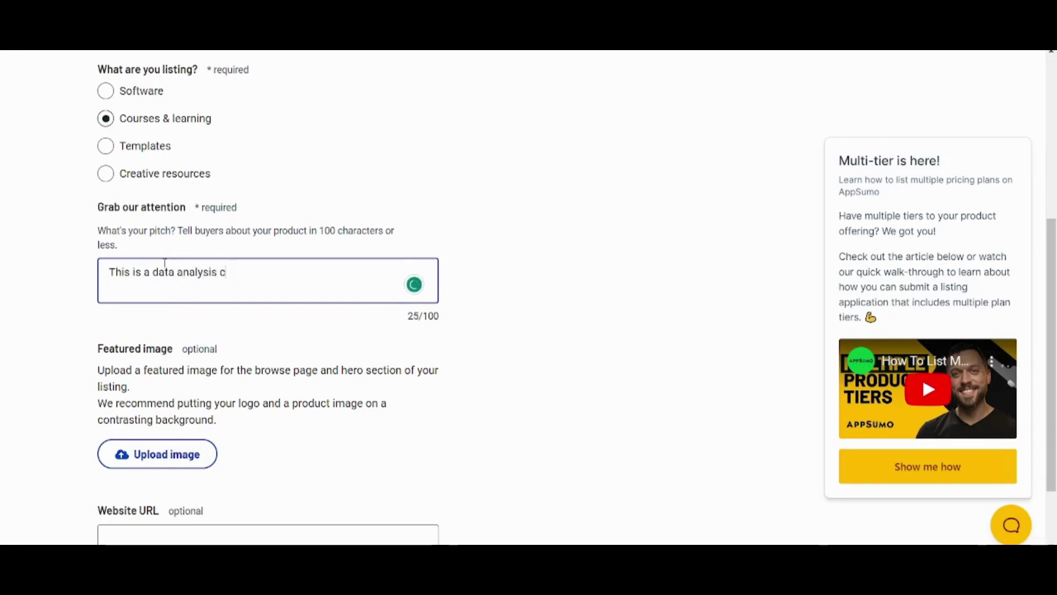
{"action": "type", "text": "ourse that wil"}
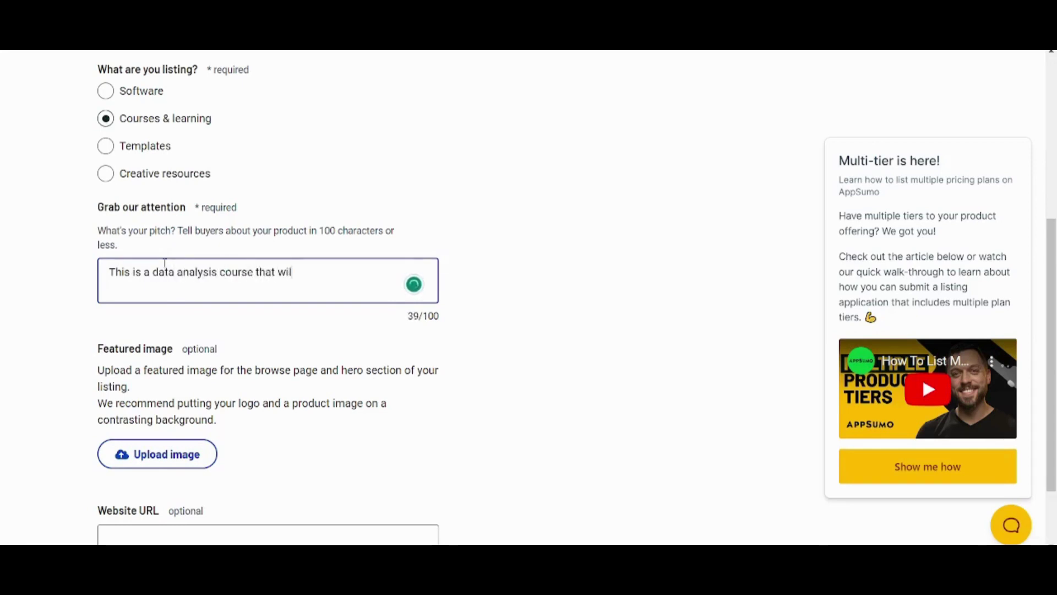
{"action": "type", "text": "hep"}
{"action": "type", "text": "lp y"}
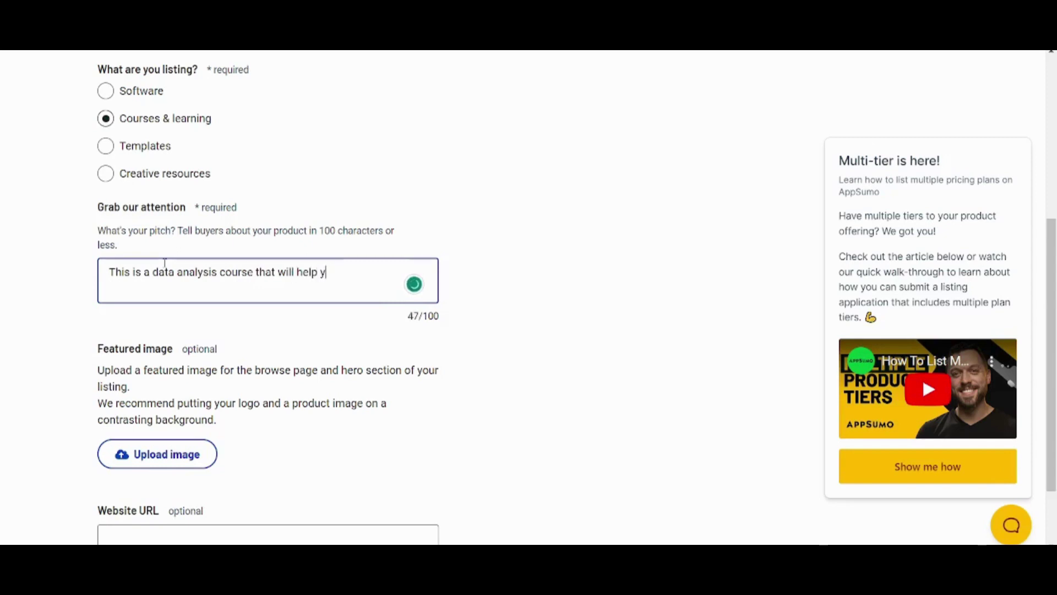
{"action": "type", "text": "ou"}
{"action": "key", "text": "BackSpace"}
{"action": "key", "text": "BackSpace"}
{"action": "type", "text": "ea"}
{"action": "type", "text": "rn "}
{"action": "type", "text": "0"}
{"action": "key", "text": "BackSpace"}
{"action": "key", "text": "BackSpace"}
{"action": "type", "text": "00"}
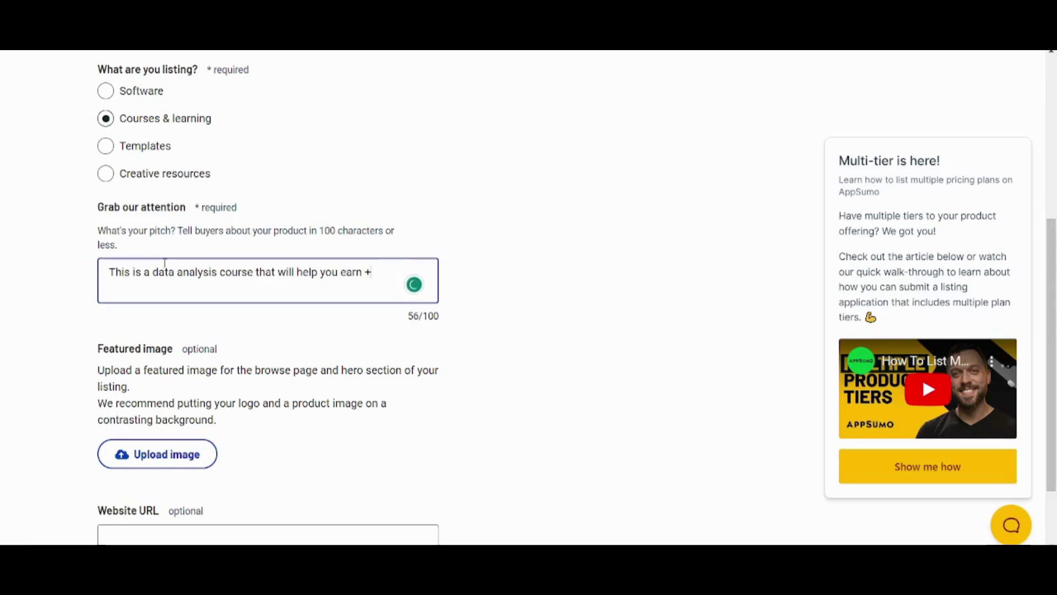
{"action": "type", "text": "0"}
{"action": "type", "text": "$/m"}
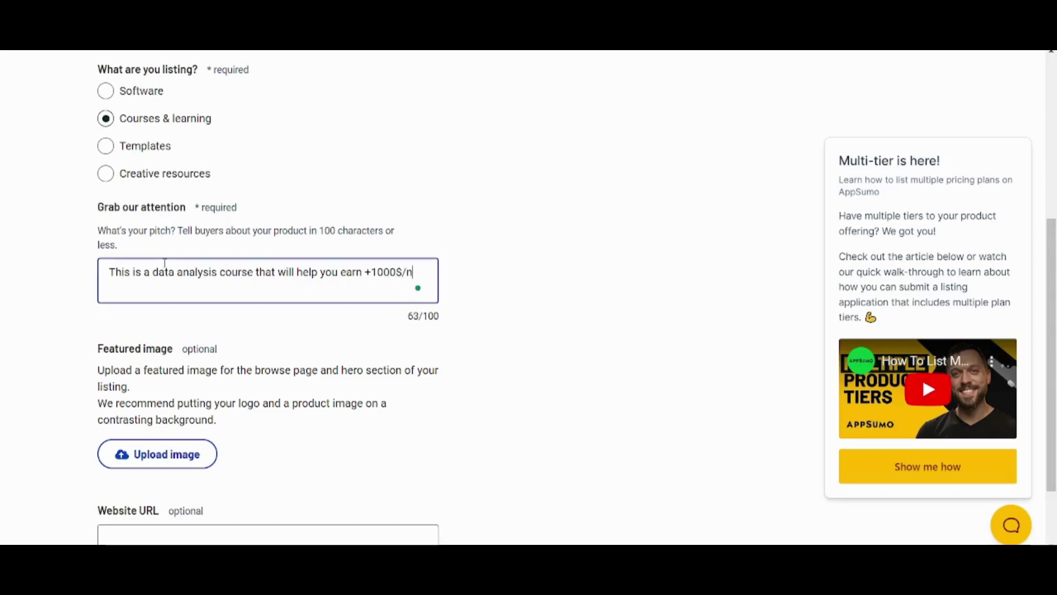
{"action": "type", "text": "onth."}
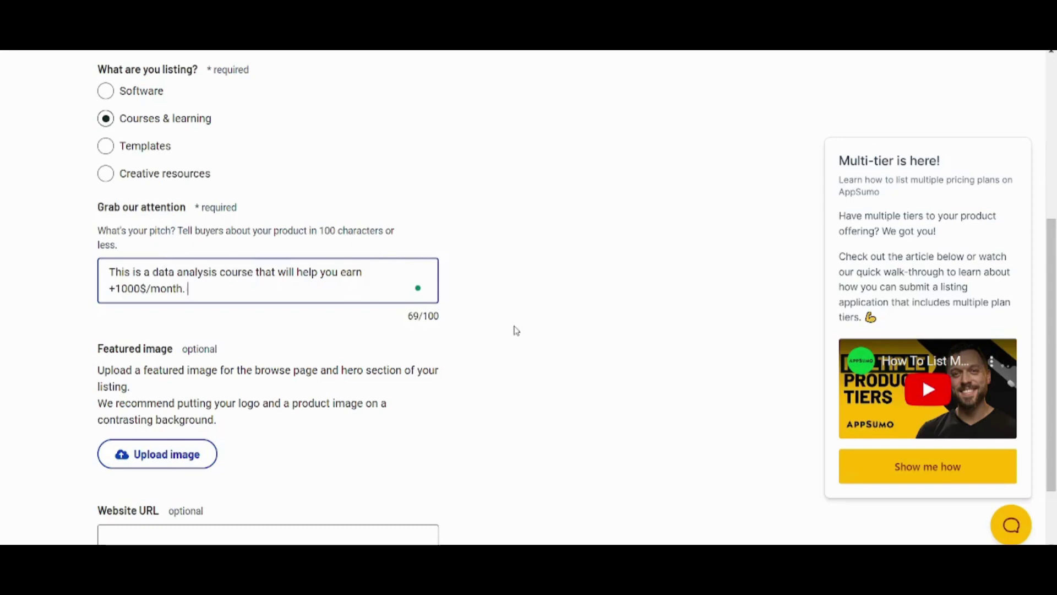
{"action": "left_click", "coordinate": [515, 330]}
Step: Leave the website address empty and continue to the categories step
{"action": "scroll", "coordinate": [516, 331], "scroll_direction": "down", "scroll_amount": 2}
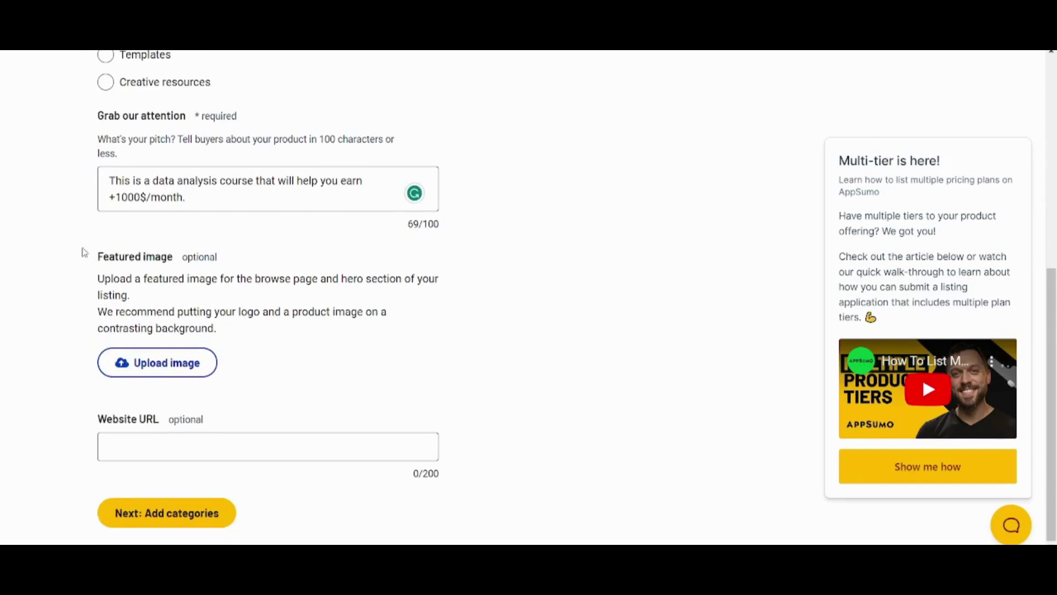
{"action": "left_click", "coordinate": [151, 358]}
{"action": "left_click", "coordinate": [231, 452]}
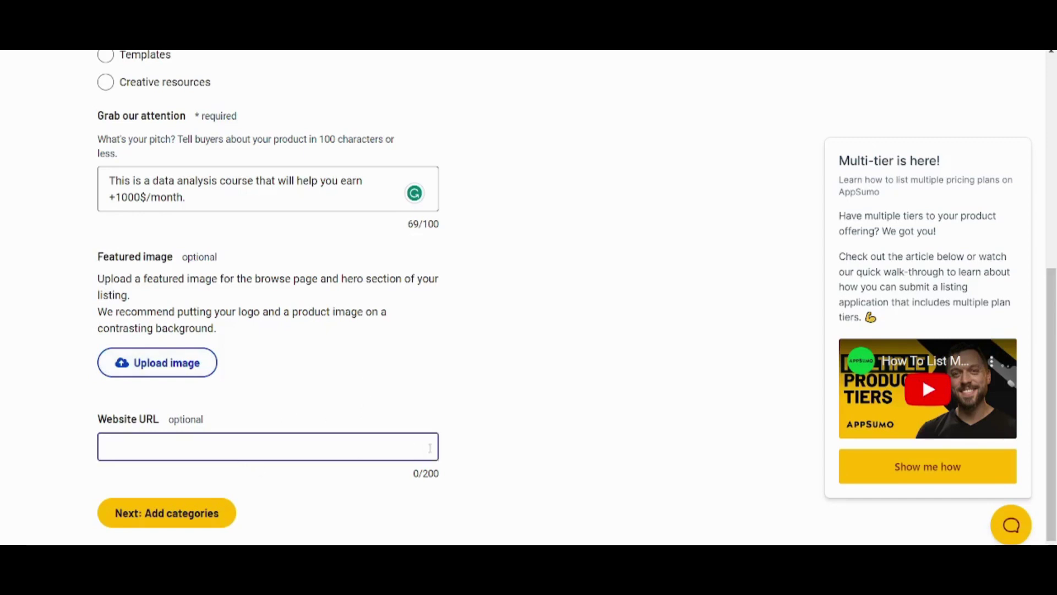
{"action": "left_click", "coordinate": [461, 453]}
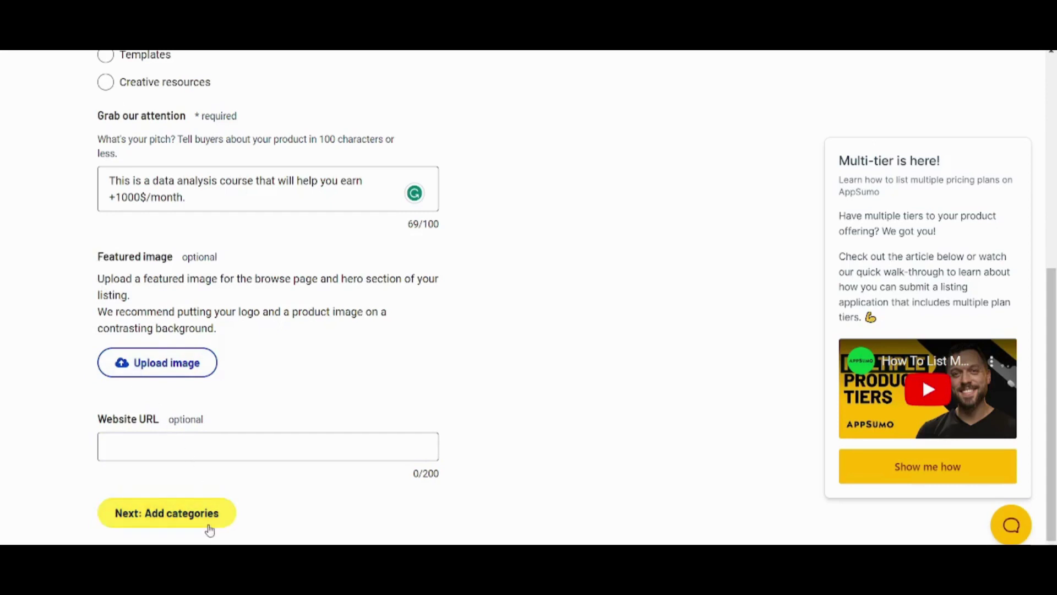
{"action": "left_click", "coordinate": [210, 523]}
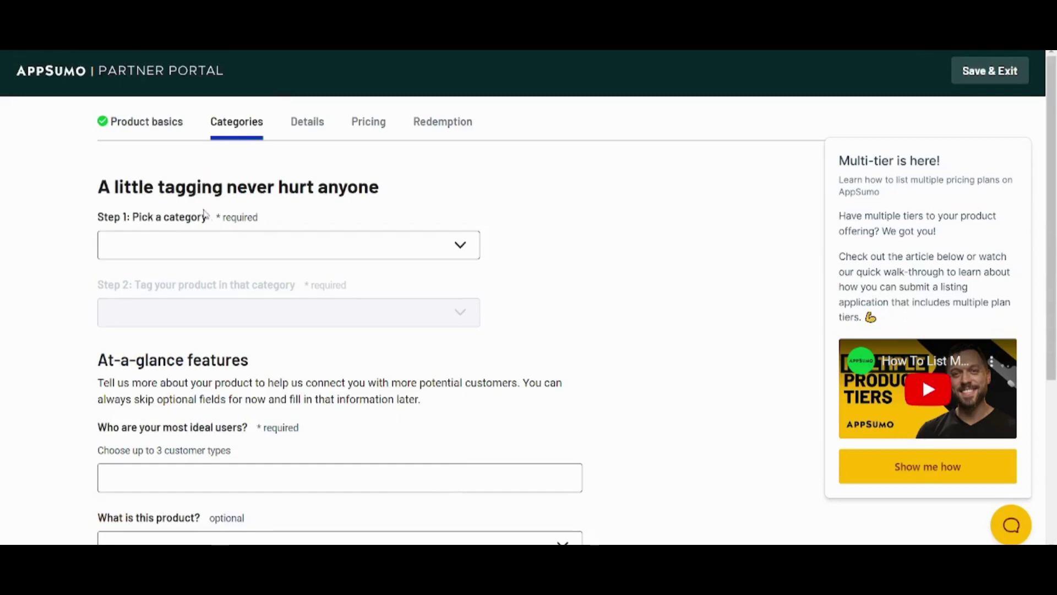
Step: Set the category to Business strategy & skills and tag it Data analysis
{"action": "left_click", "coordinate": [210, 243]}
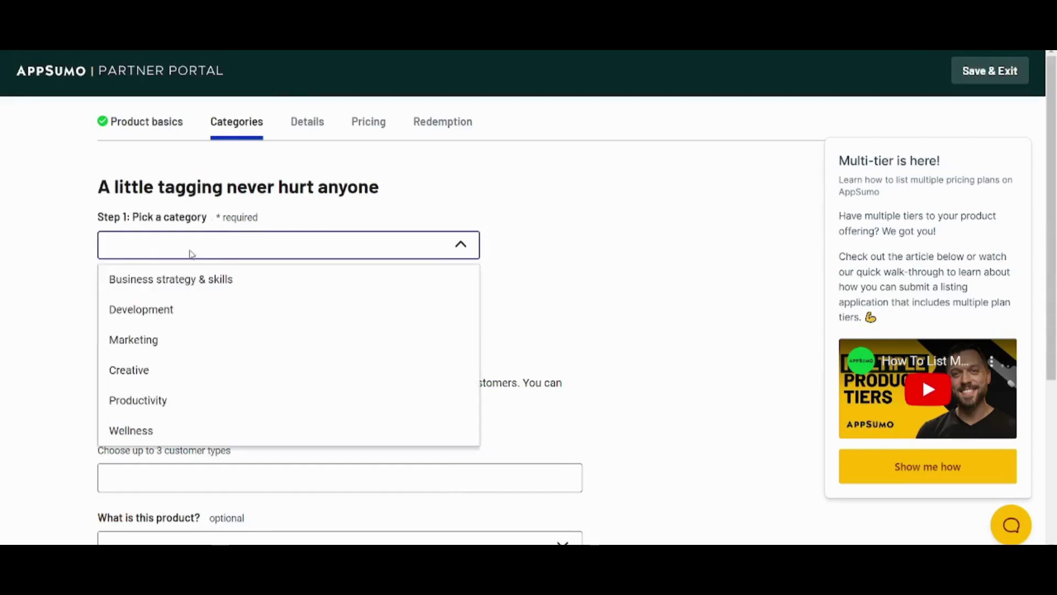
{"action": "left_click", "coordinate": [252, 287]}
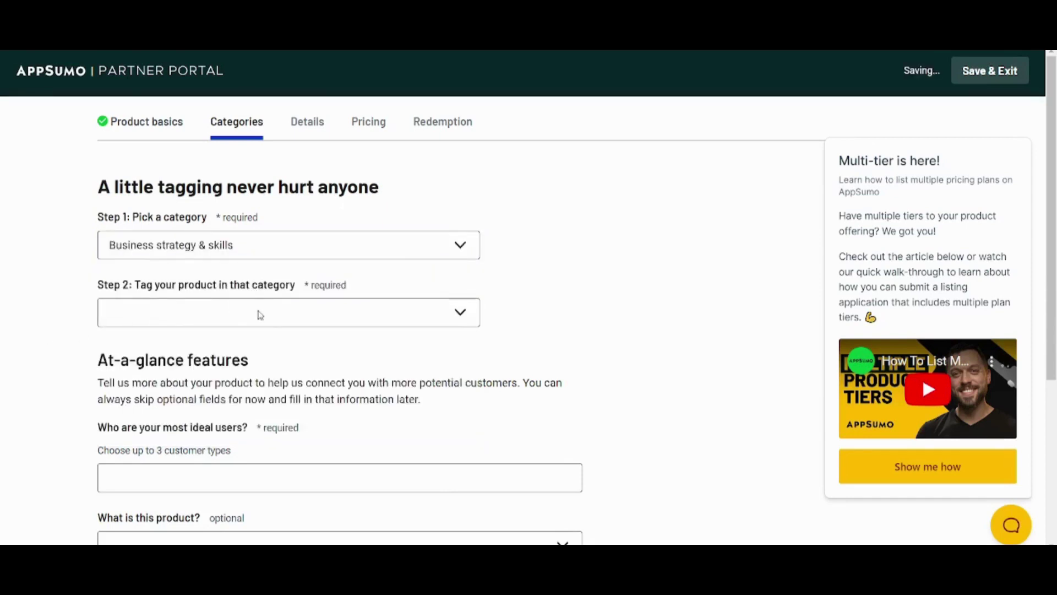
{"action": "left_click", "coordinate": [259, 313]}
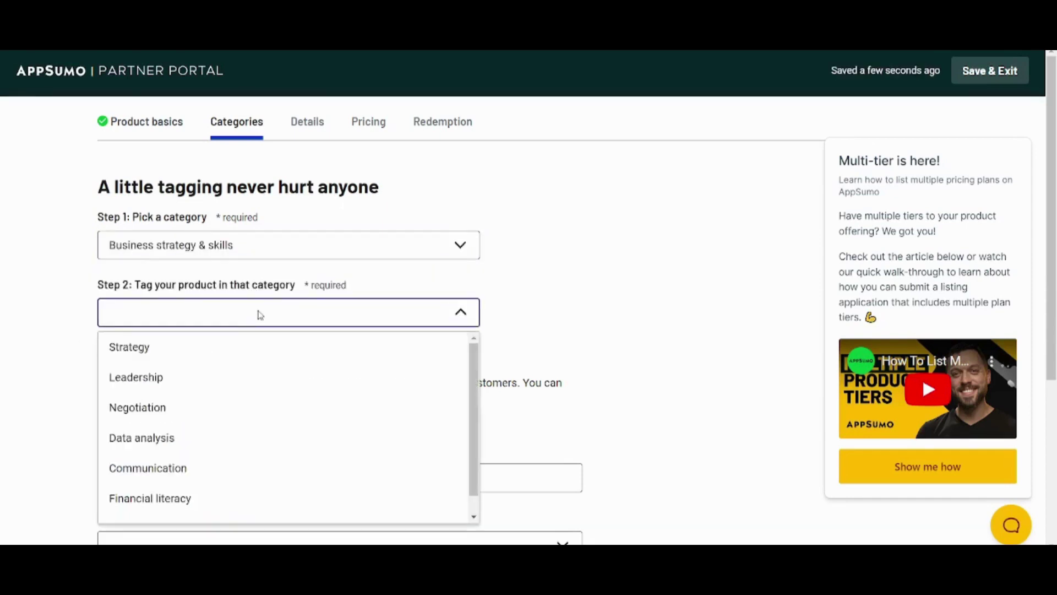
{"action": "left_click", "coordinate": [166, 435]}
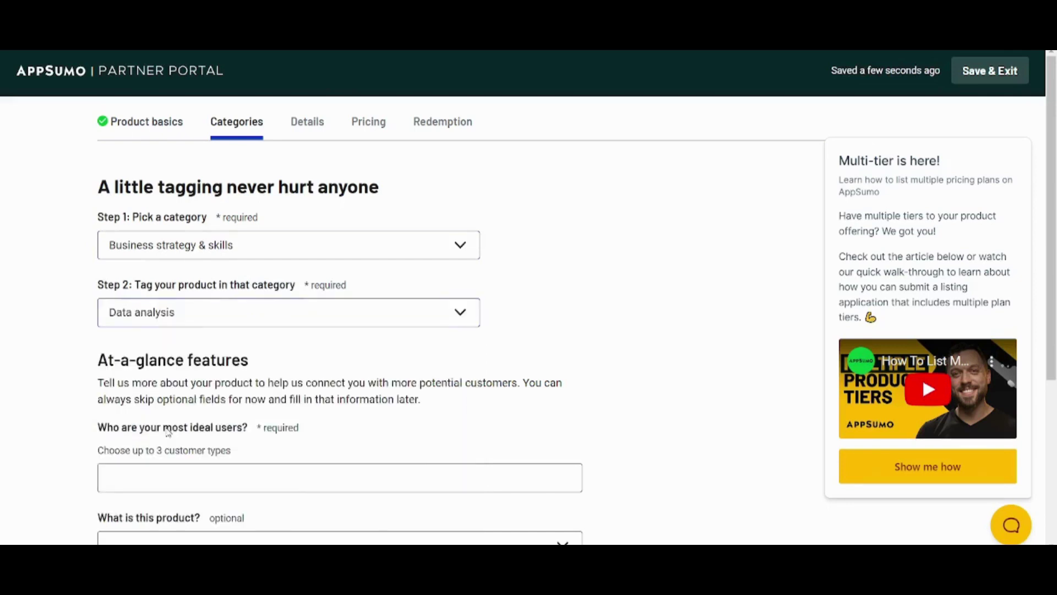
{"action": "scroll", "coordinate": [64, 398], "scroll_direction": "down", "scroll_amount": 1}
{"action": "scroll", "coordinate": [64, 397], "scroll_direction": "down", "scroll_amount": 1}
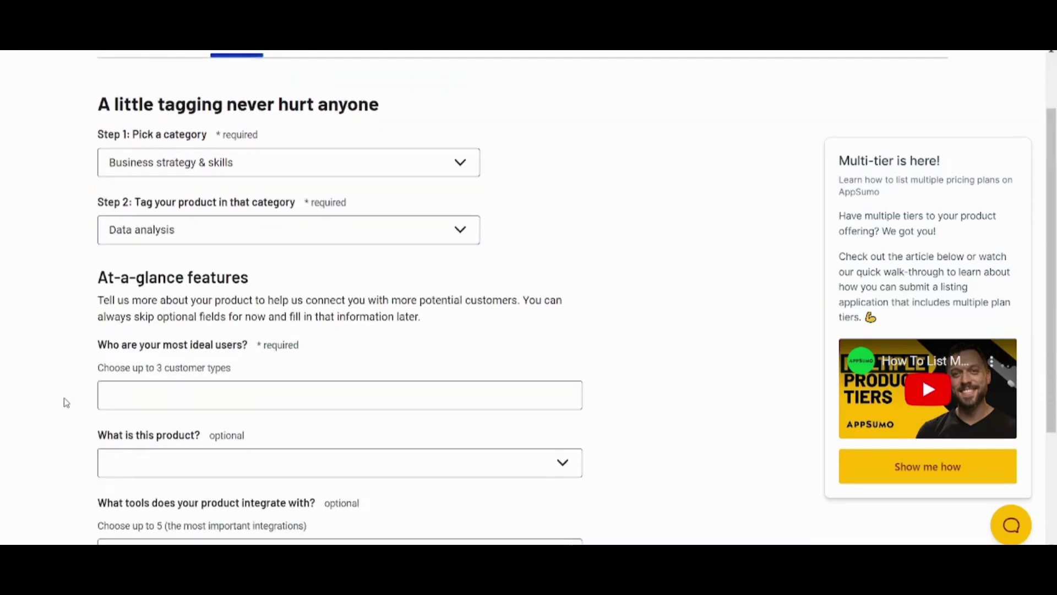
{"action": "scroll", "coordinate": [64, 397], "scroll_direction": "down", "scroll_amount": 1}
{"action": "scroll", "coordinate": [64, 398], "scroll_direction": "down", "scroll_amount": 1}
{"action": "scroll", "coordinate": [64, 398], "scroll_direction": "down", "scroll_amount": 1}
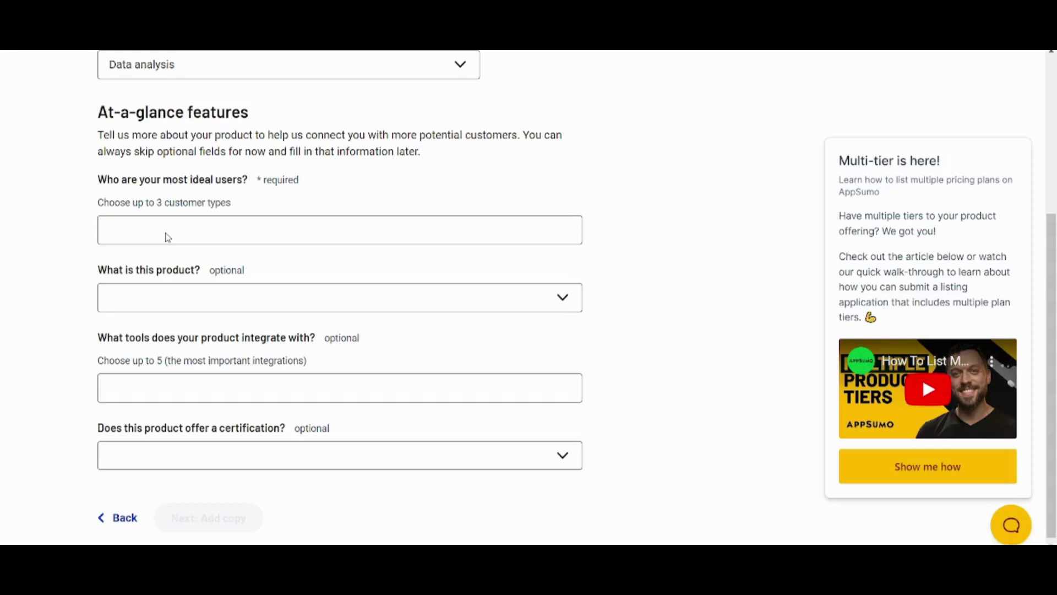
Step: Add Accountants, Developers and Freelancers as ideal user types
{"action": "left_click", "coordinate": [168, 238]}
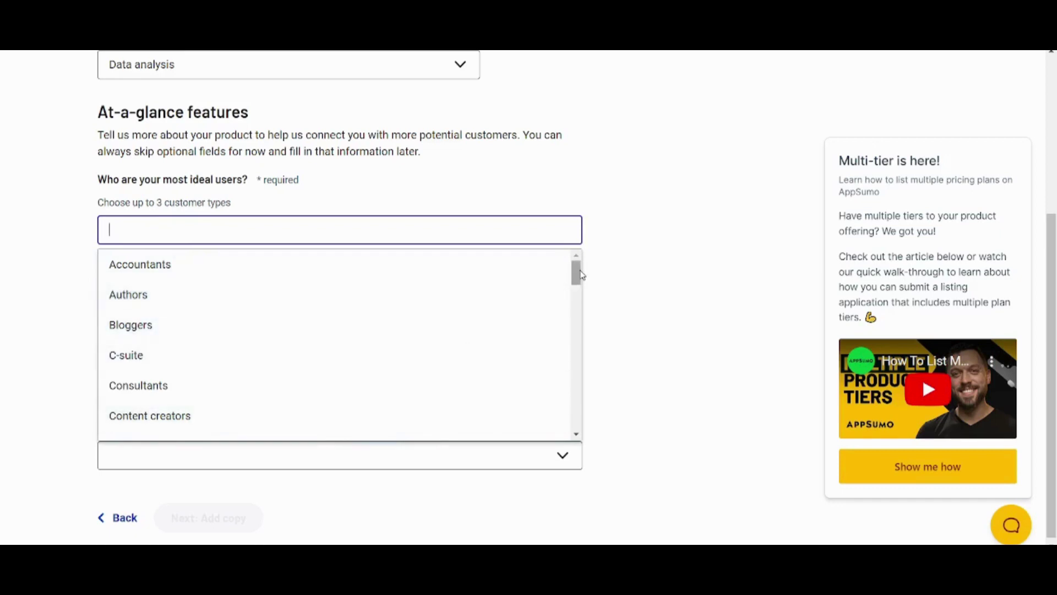
{"action": "mouse_move", "coordinate": [578, 274]}
{"action": "left_mouse_down"}
{"action": "mouse_move", "coordinate": [576, 324]}
{"action": "mouse_move", "coordinate": [575, 273]}
{"action": "left_mouse_up"}
{"action": "left_click", "coordinate": [165, 263]}
{"action": "left_click", "coordinate": [247, 243]}
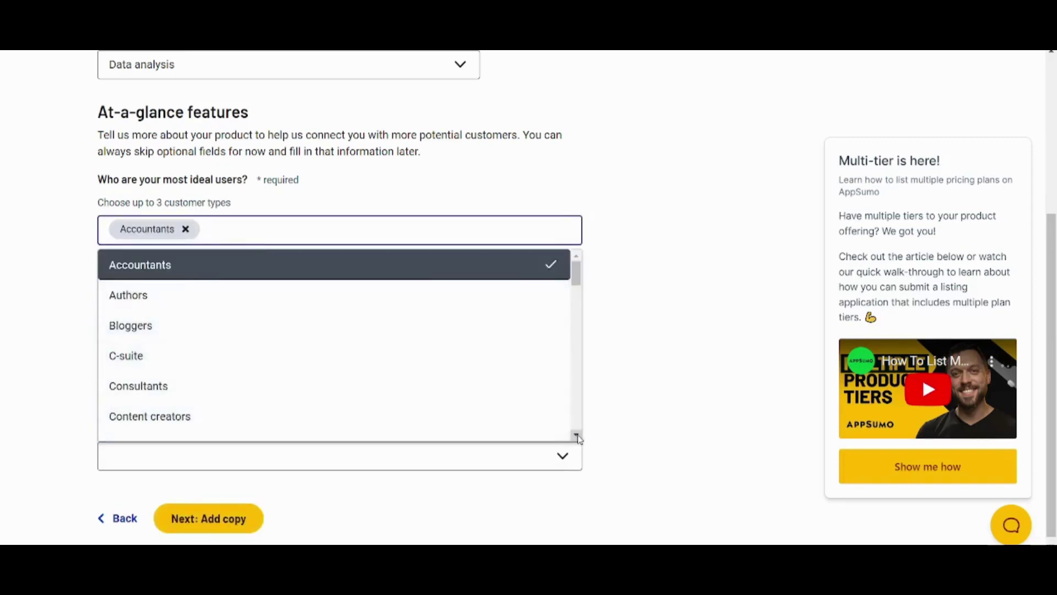
{"action": "left_click", "coordinate": [576, 435]}
{"action": "left_click", "coordinate": [576, 435]}
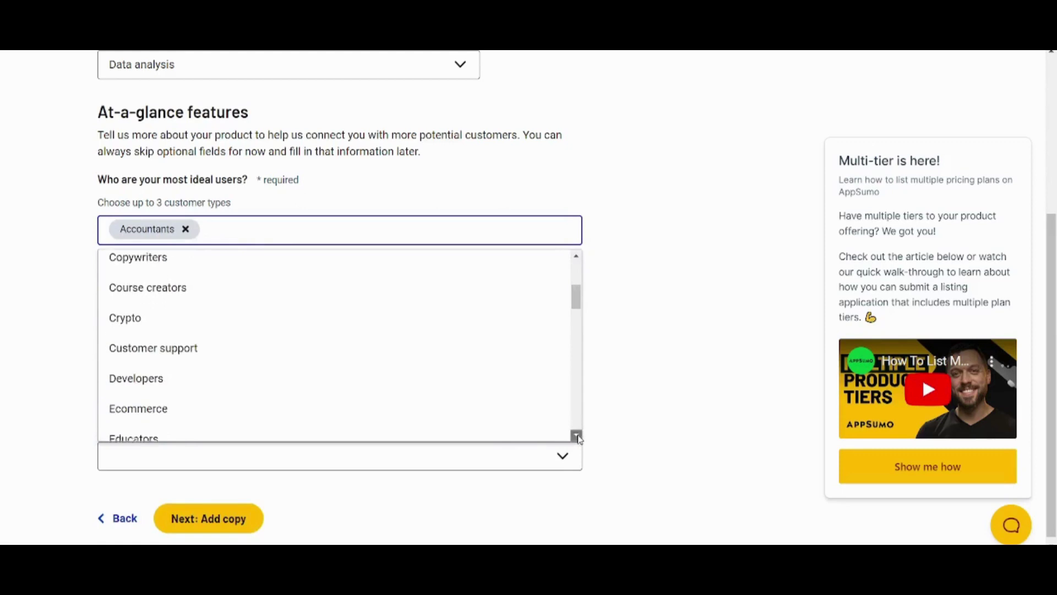
{"action": "left_click", "coordinate": [577, 435]}
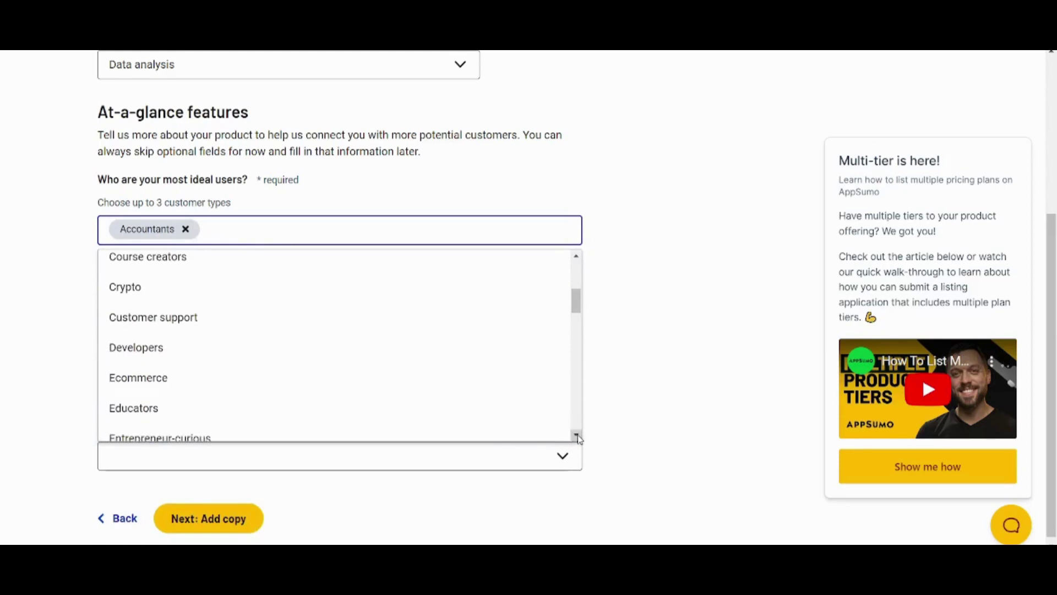
{"action": "left_click", "coordinate": [131, 355]}
{"action": "left_click", "coordinate": [351, 231]}
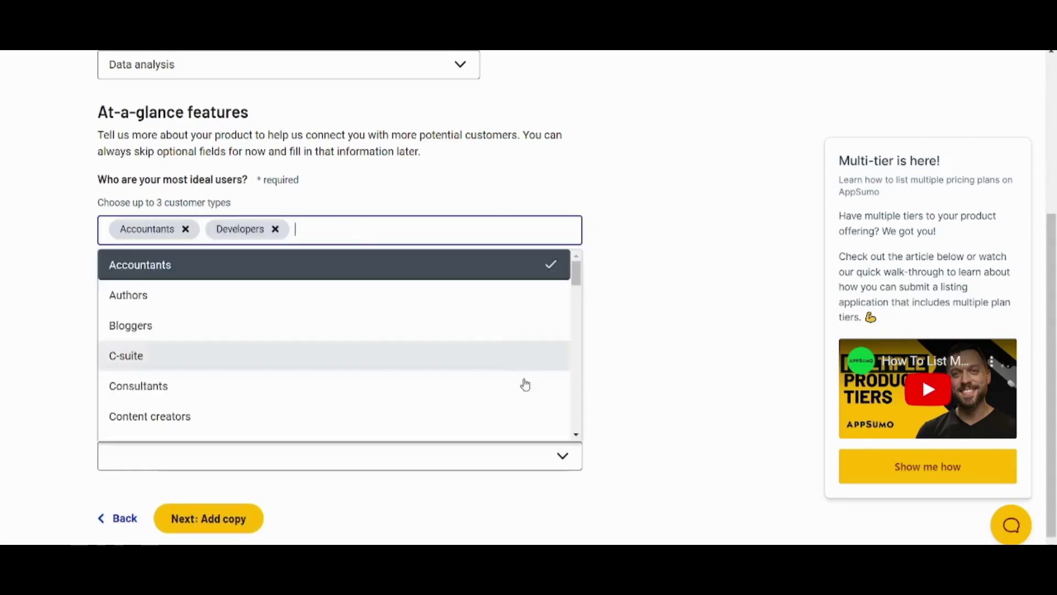
{"action": "left_click", "coordinate": [577, 435]}
{"action": "left_click", "coordinate": [577, 436]}
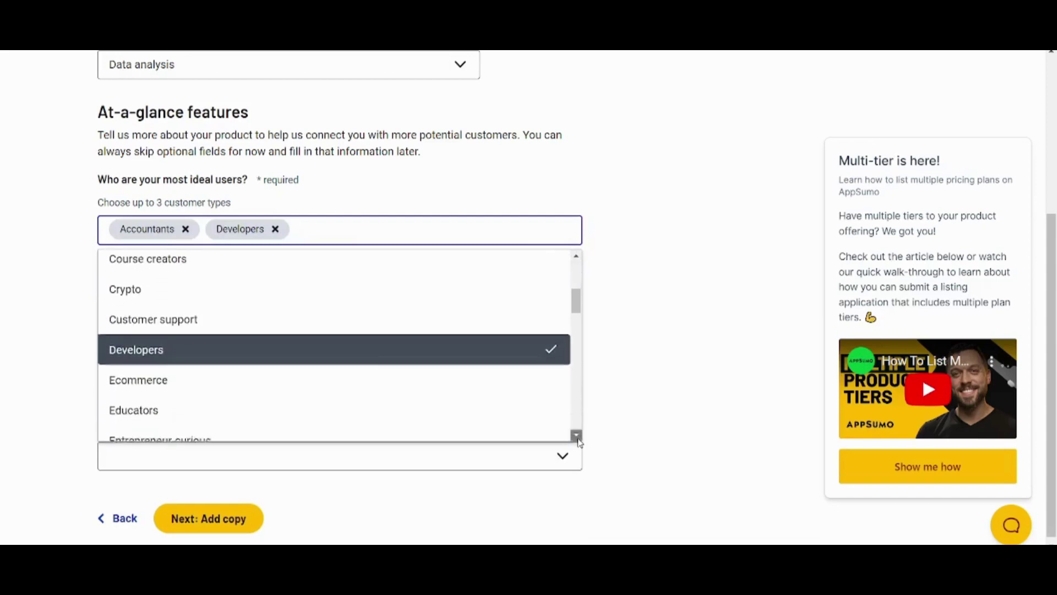
{"action": "left_click", "coordinate": [577, 436]}
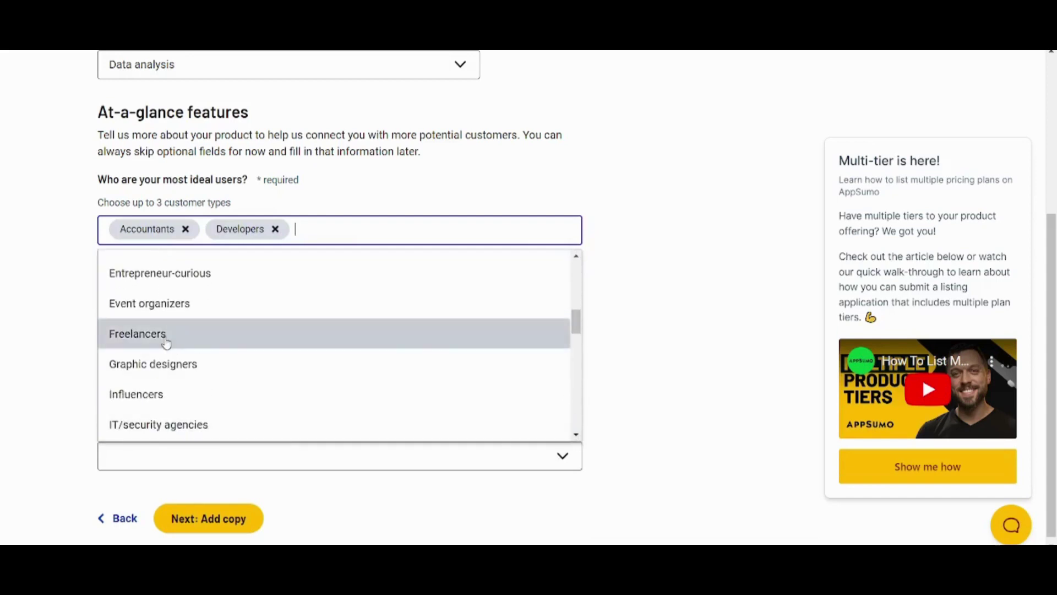
{"action": "left_click", "coordinate": [166, 337]}
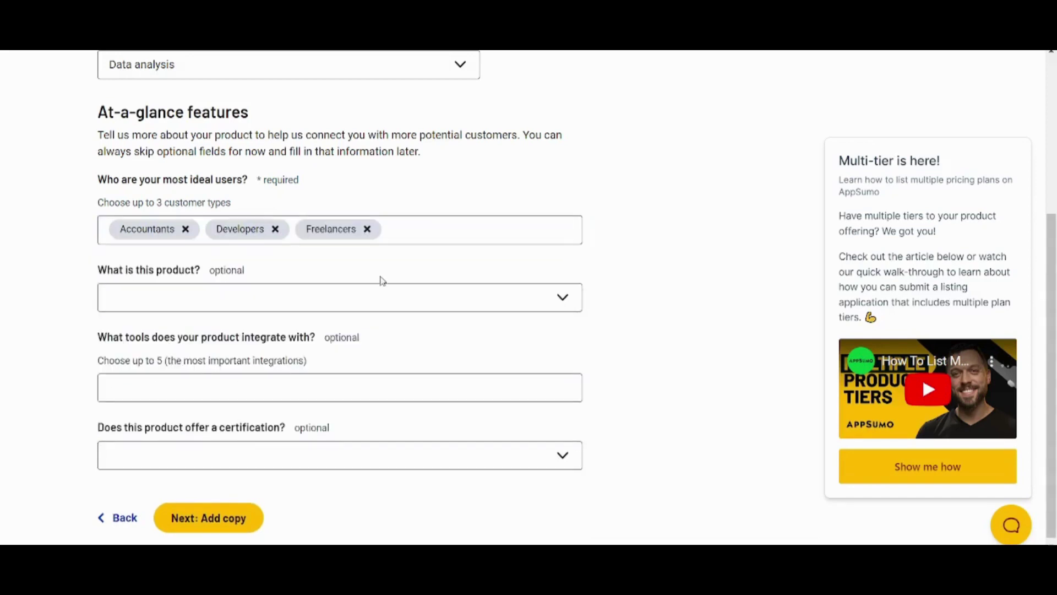
Step: Make the product a course with Excel integration and no certification
{"action": "left_click", "coordinate": [313, 297]}
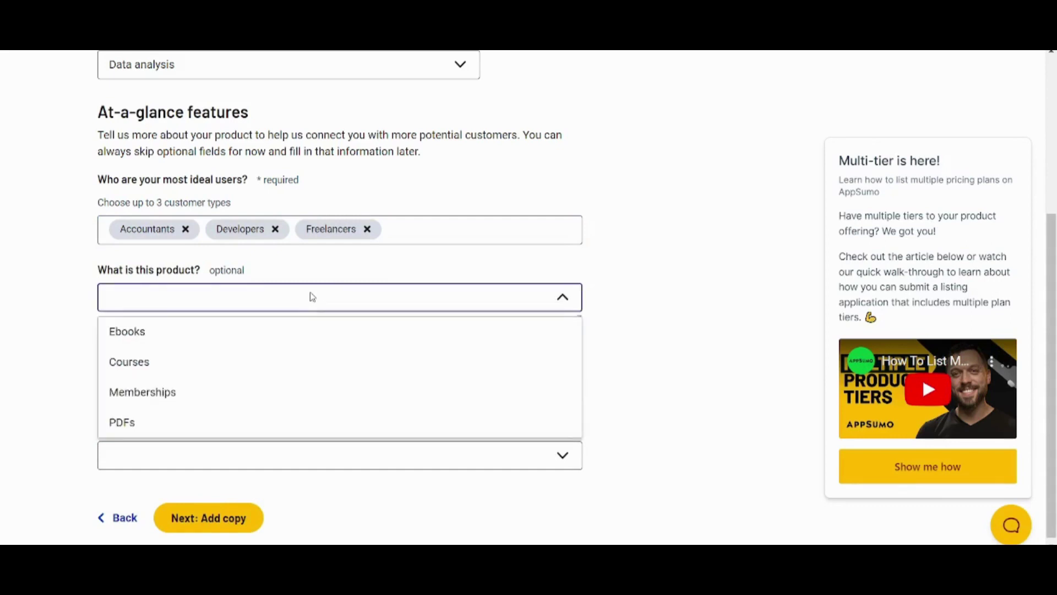
{"action": "left_click", "coordinate": [129, 372]}
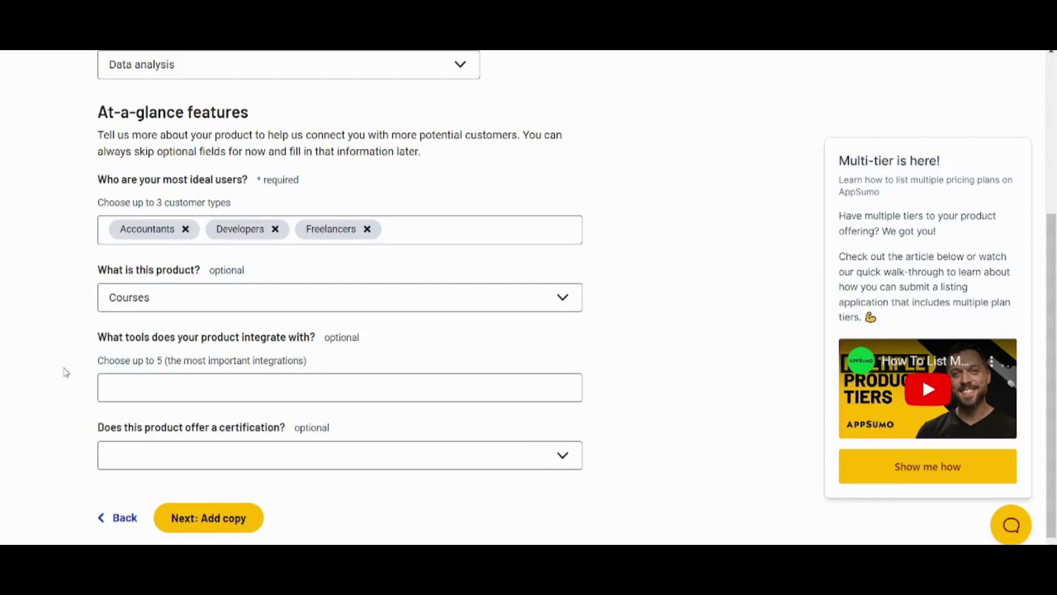
{"action": "scroll", "coordinate": [65, 373], "scroll_direction": "down", "scroll_amount": 1}
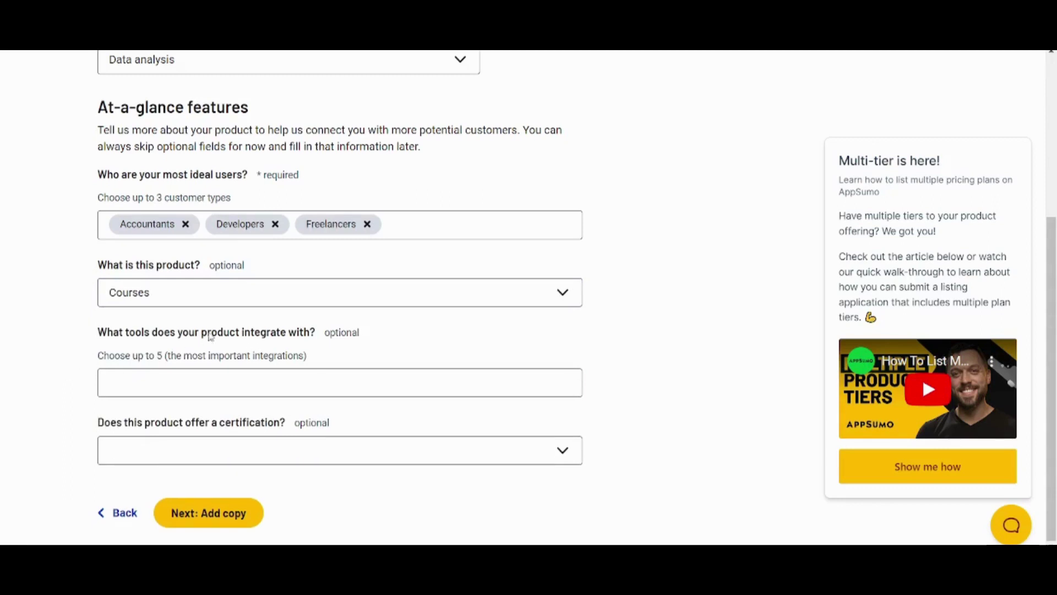
{"action": "left_click", "coordinate": [267, 392]}
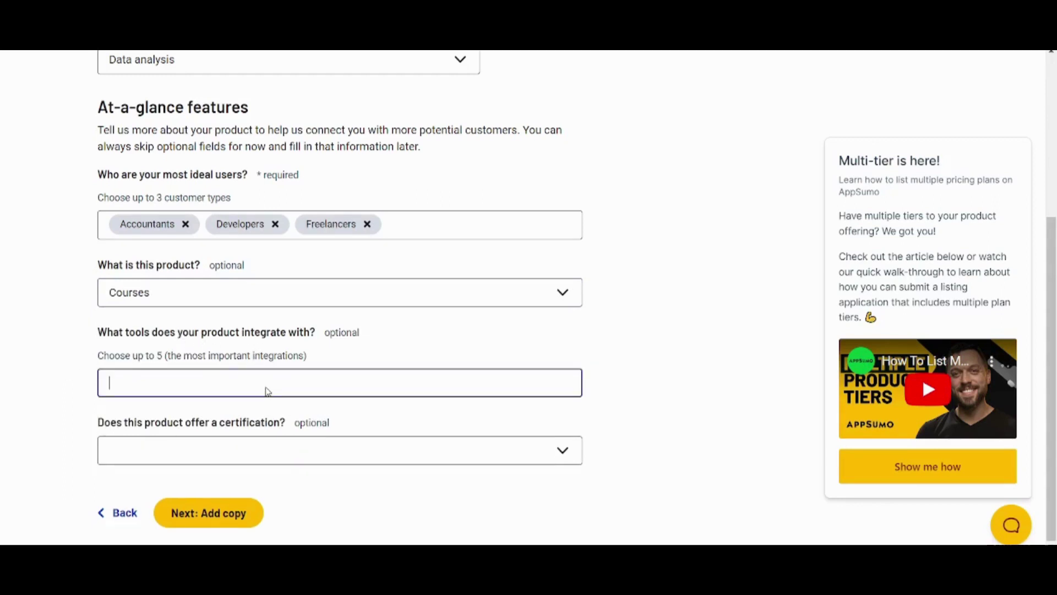
{"action": "type", "text": "exce"}
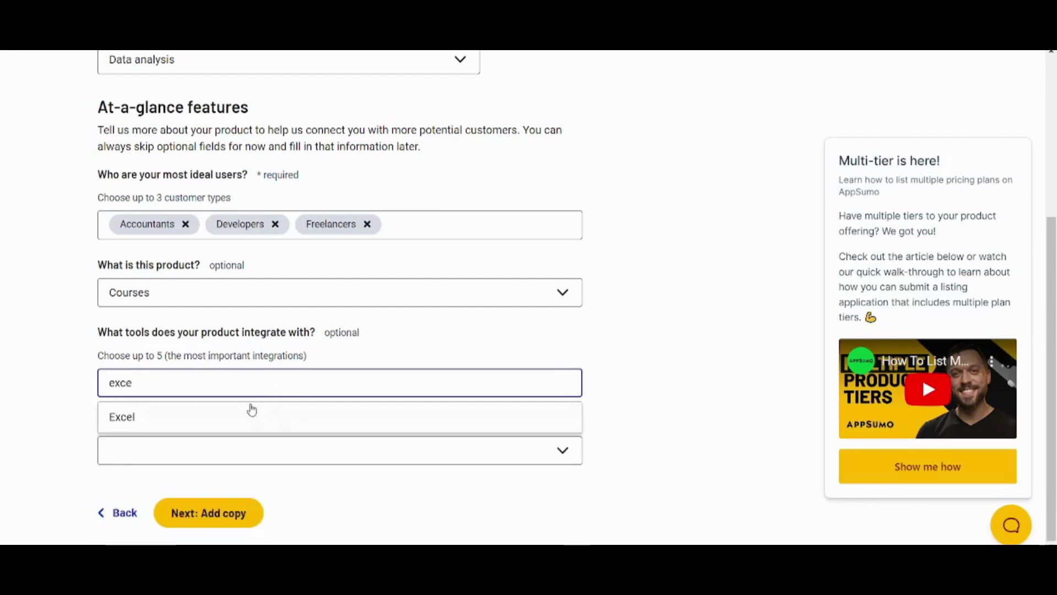
{"action": "left_click", "coordinate": [247, 412]}
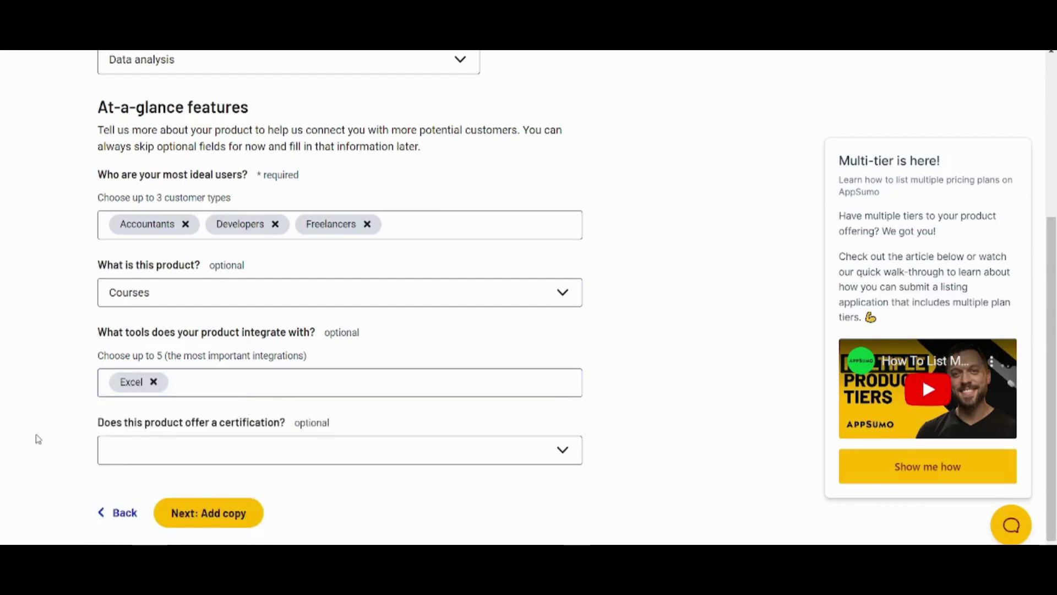
{"action": "left_click", "coordinate": [207, 451]}
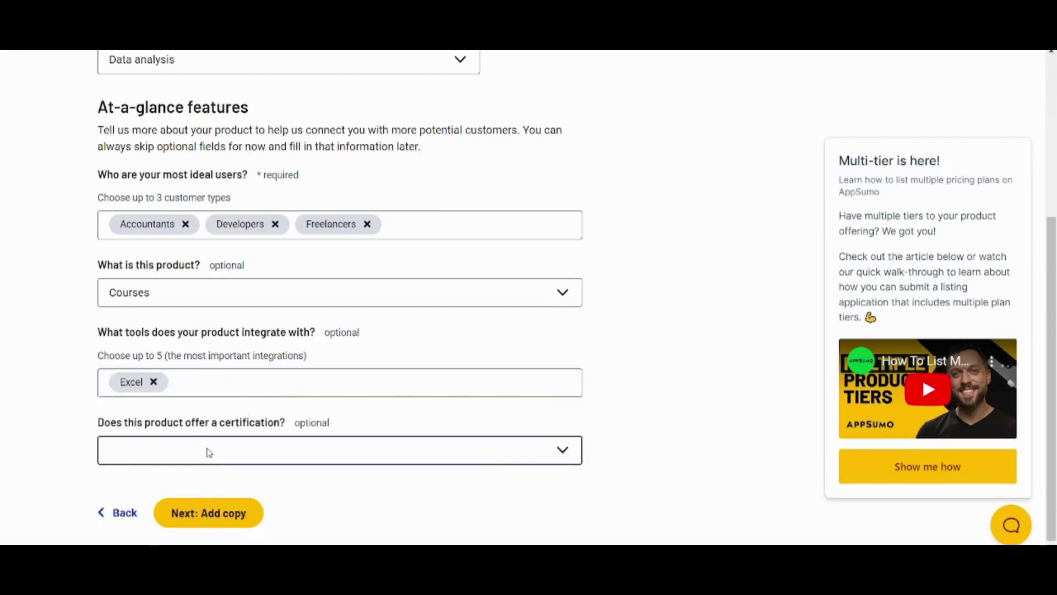
{"action": "left_click", "coordinate": [150, 485]}
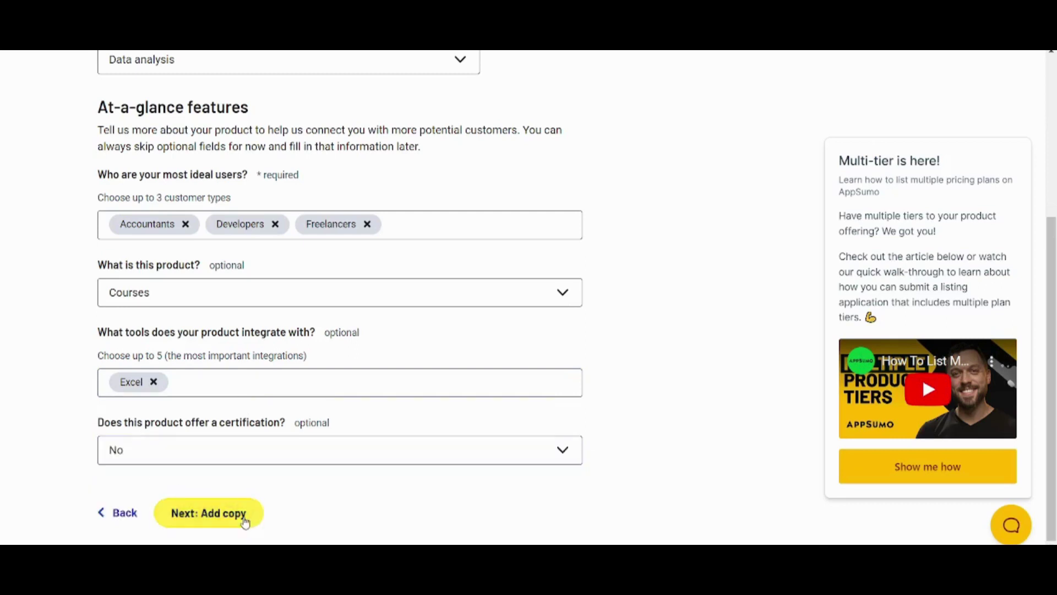
{"action": "left_click", "coordinate": [245, 522]}
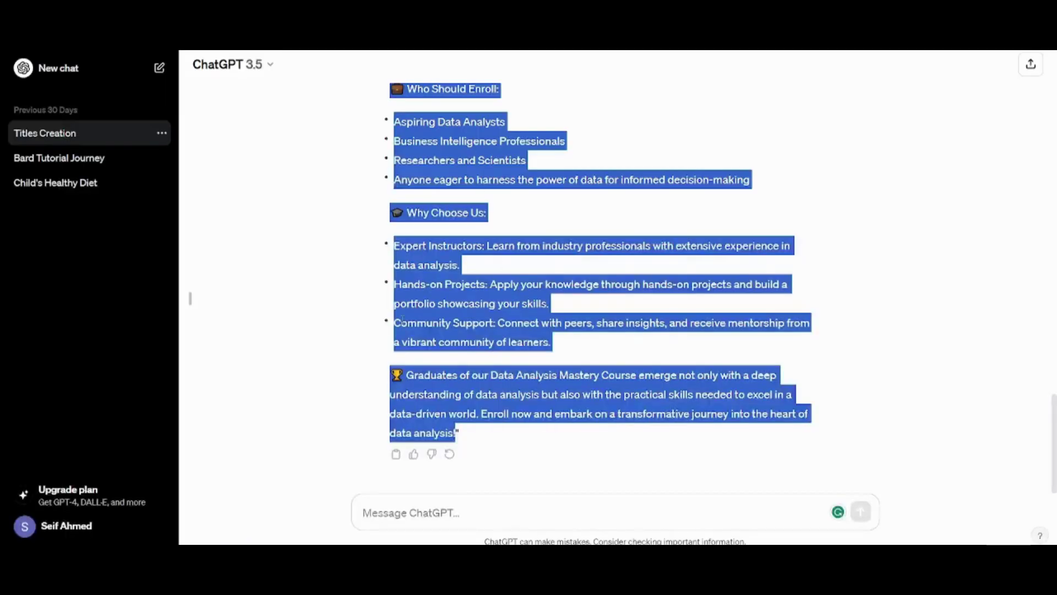
Step: Select the Data Analysis Mastery Course description in the ChatGPT response
{"action": "left_click", "coordinate": [402, 319]}
{"action": "scroll", "coordinate": [403, 320], "scroll_direction": "up", "scroll_amount": 7}
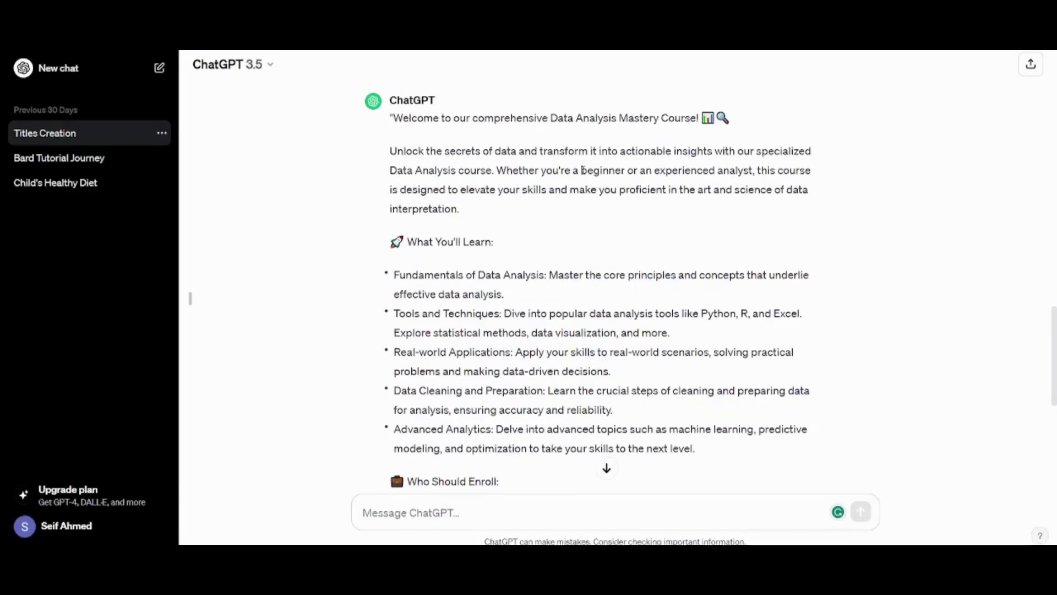
{"action": "left_click_drag", "start_coordinate": [396, 118], "coordinate": [457, 434]}
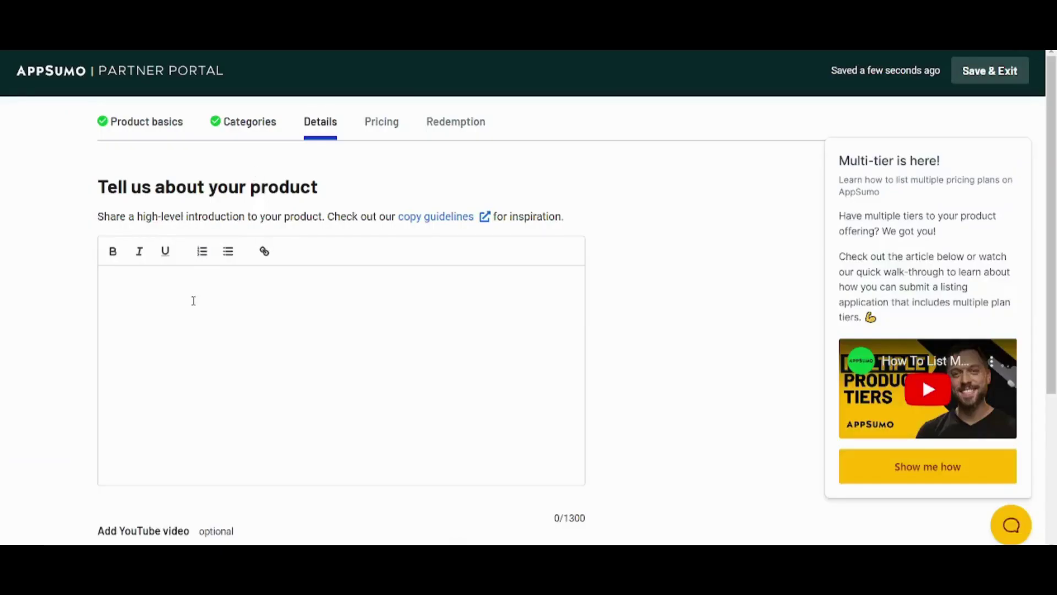
Step: Paste the course description and delete everything from 'Who Should Enroll:' onward
{"action": "left_click", "coordinate": [194, 303]}
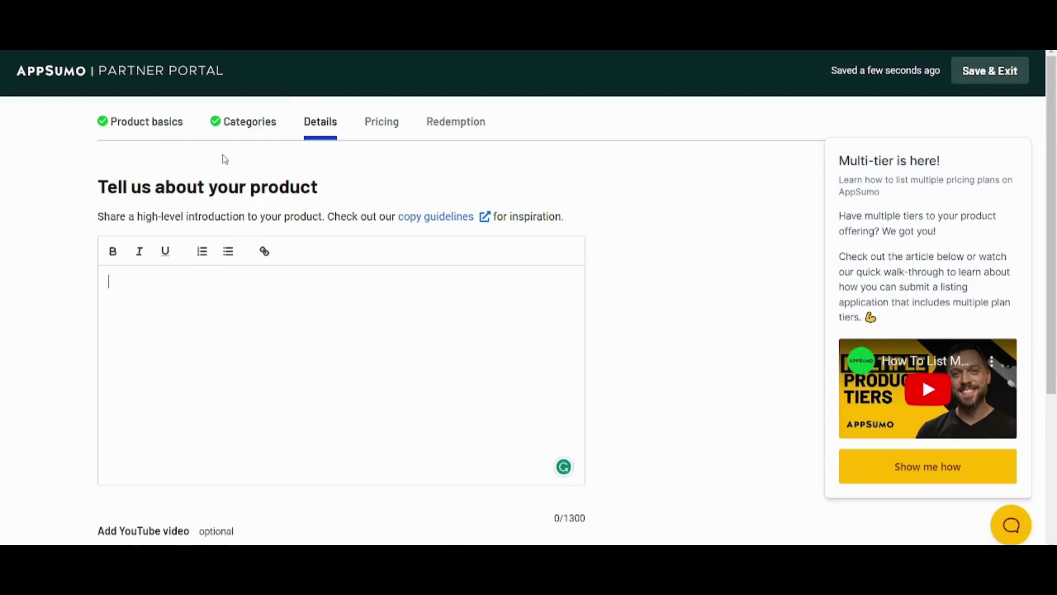
{"action": "key", "text": "ctrl+v"}
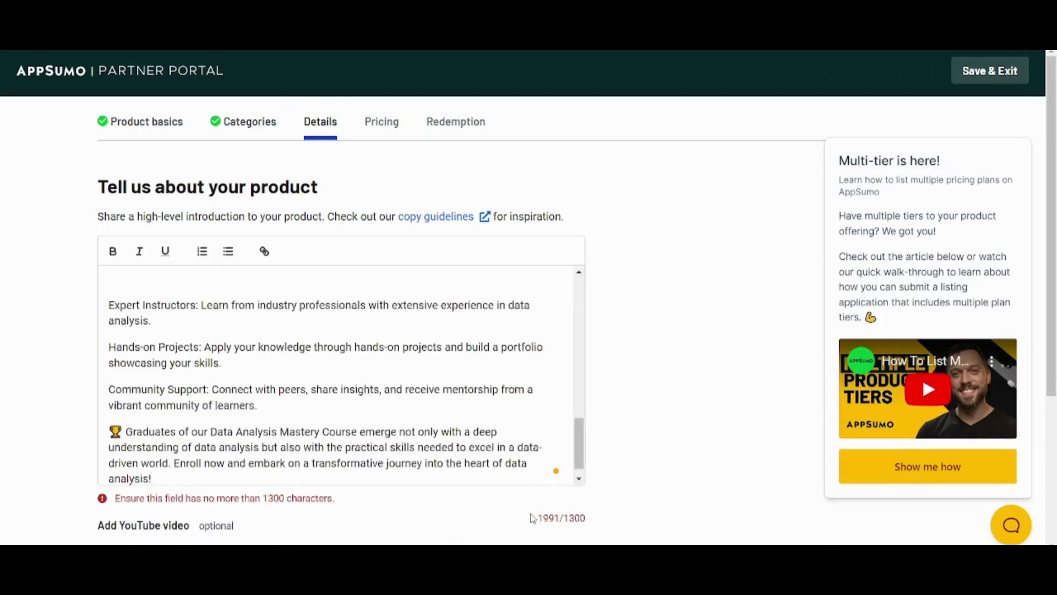
{"action": "mouse_move", "coordinate": [545, 517]}
{"action": "left_mouse_down"}
{"action": "mouse_move", "coordinate": [605, 525]}
{"action": "mouse_move", "coordinate": [574, 518]}
{"action": "left_mouse_up"}
{"action": "left_click_drag", "start_coordinate": [583, 449], "coordinate": [480, 471]}
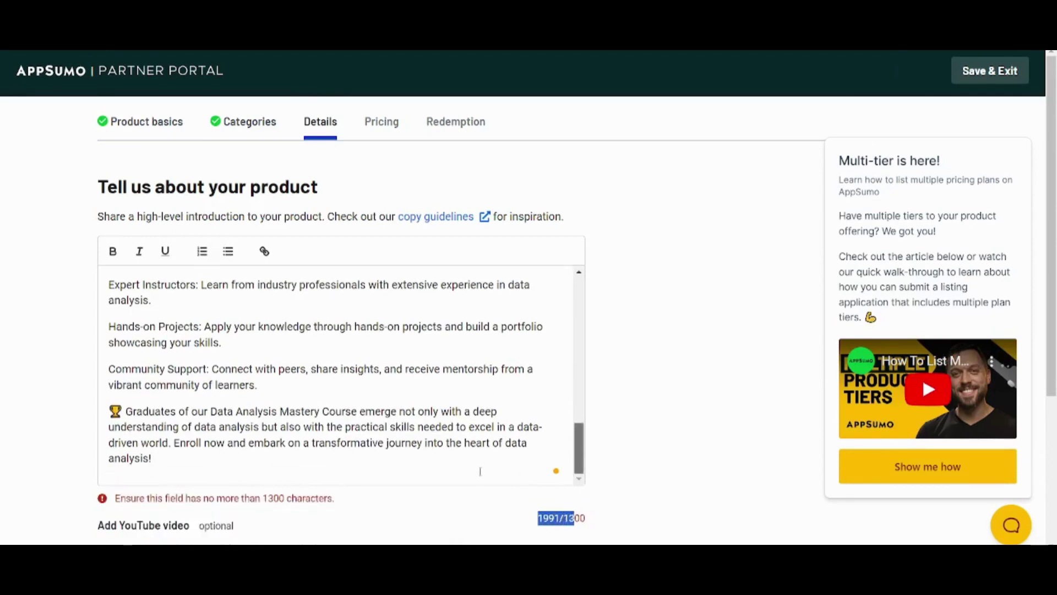
{"action": "mouse_move", "coordinate": [227, 466]}
{"action": "left_mouse_down"}
{"action": "mouse_move", "coordinate": [128, 264]}
{"action": "mouse_move", "coordinate": [80, 252]}
{"action": "left_mouse_up"}
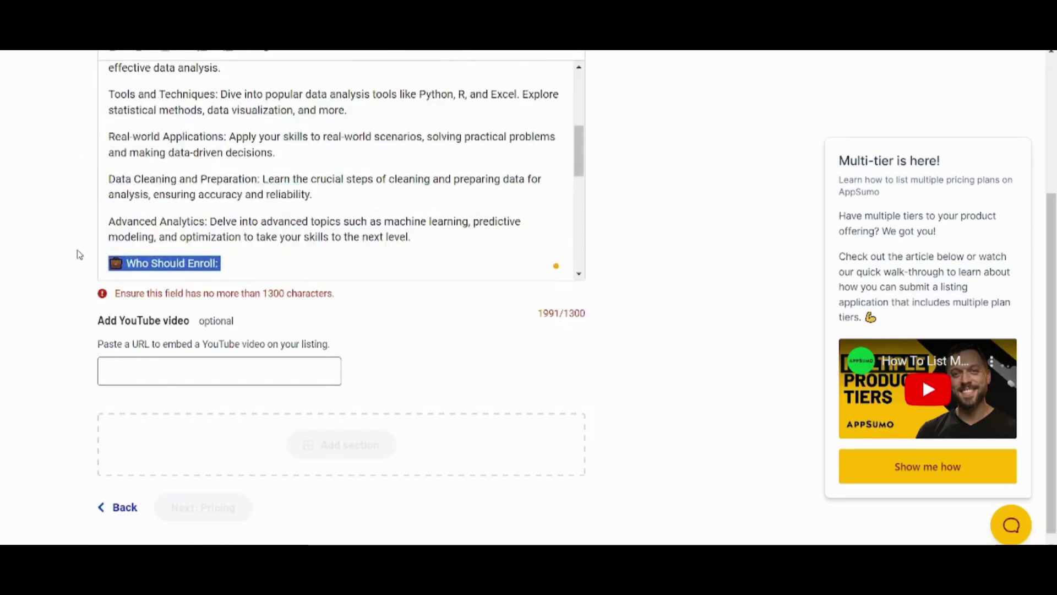
{"action": "key", "text": "BackSpace"}
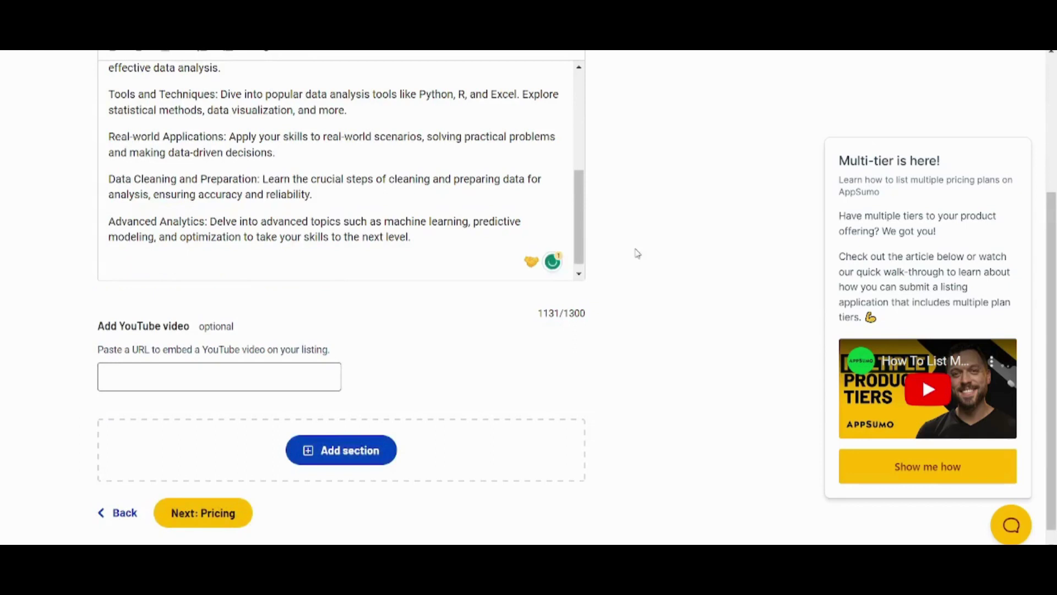
{"action": "scroll", "coordinate": [637, 254], "scroll_direction": "down", "scroll_amount": 1}
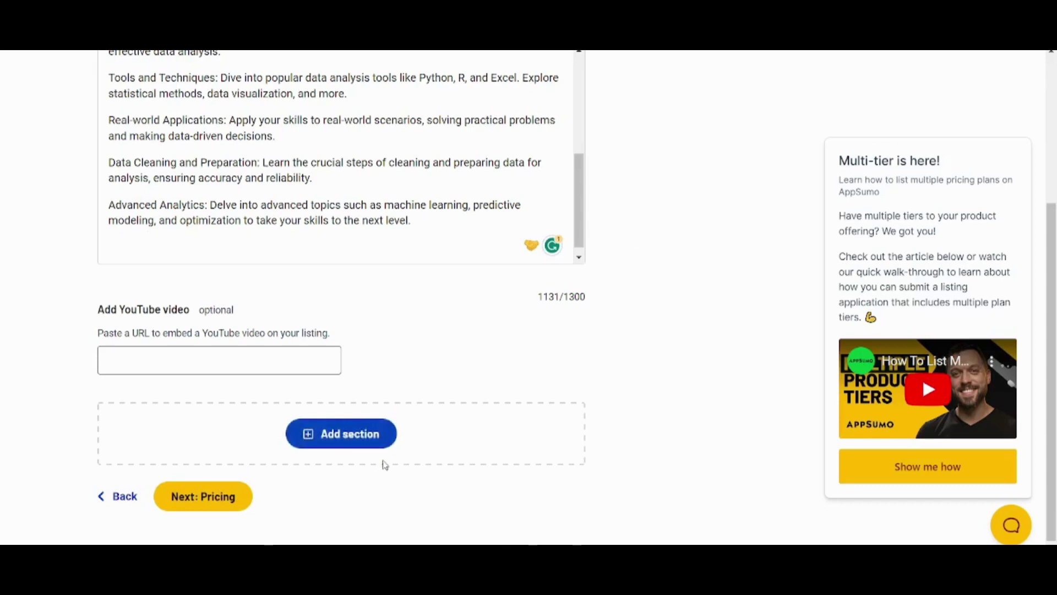
Step: On the pricing step, keep one plan with Lifetime access and scroll to the access options
{"action": "left_click", "coordinate": [197, 502]}
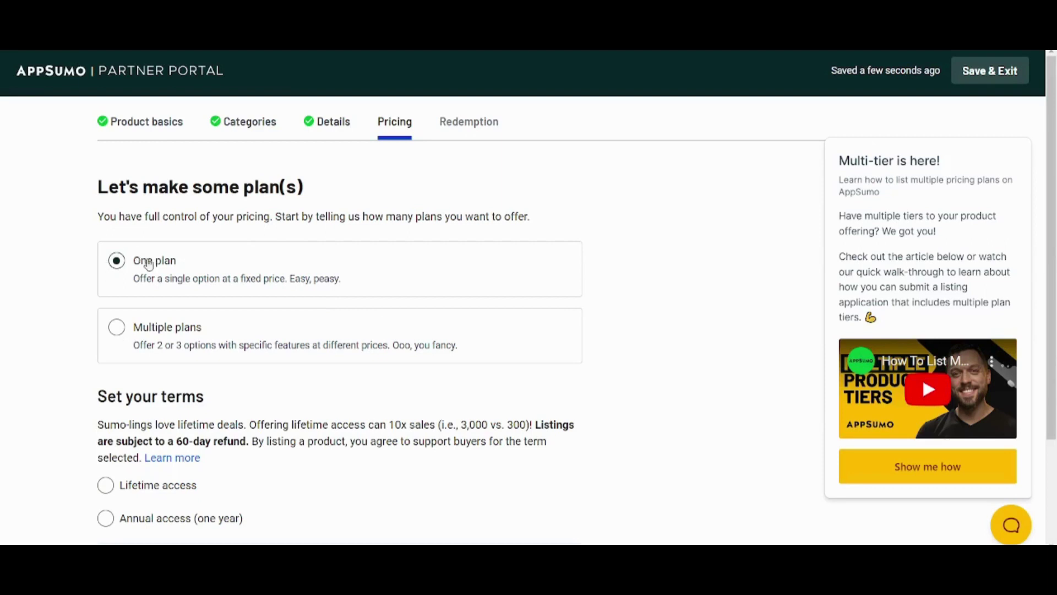
{"action": "scroll", "coordinate": [86, 301], "scroll_direction": "down", "scroll_amount": 3}
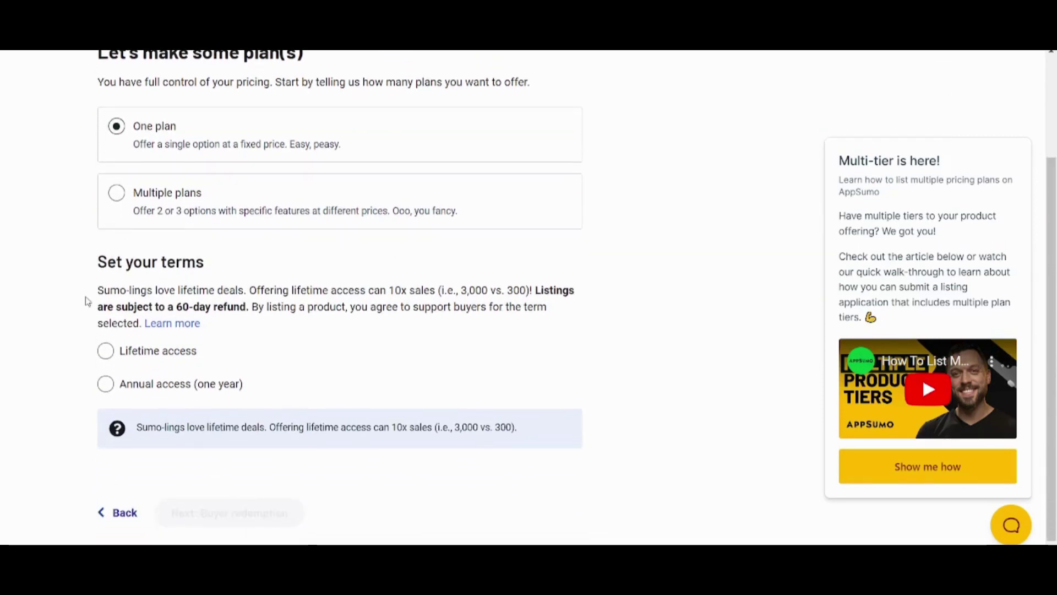
{"action": "left_click", "coordinate": [150, 353]}
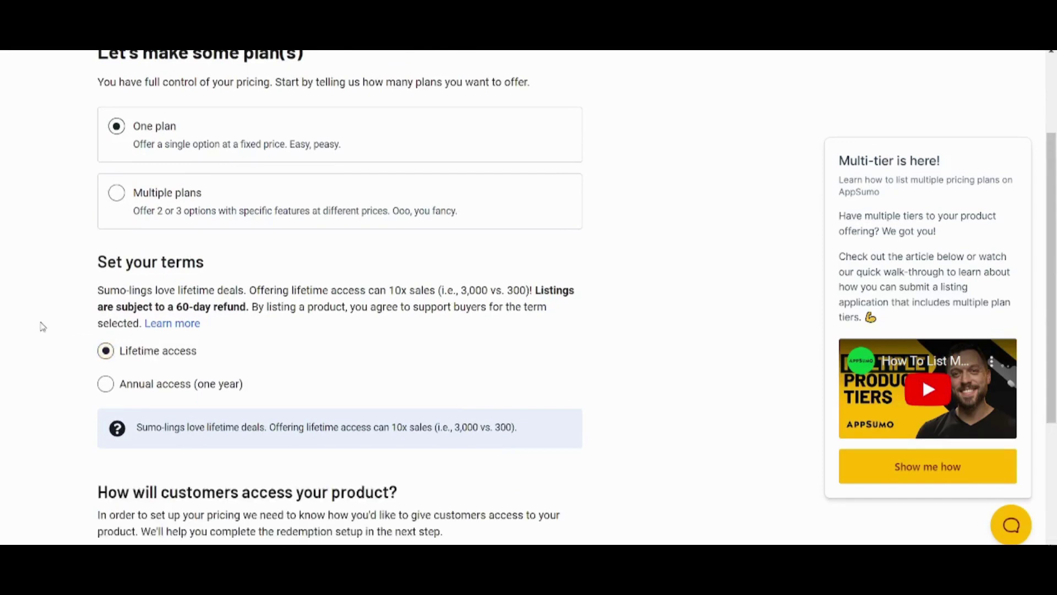
{"action": "scroll", "coordinate": [42, 327], "scroll_direction": "down", "scroll_amount": 2}
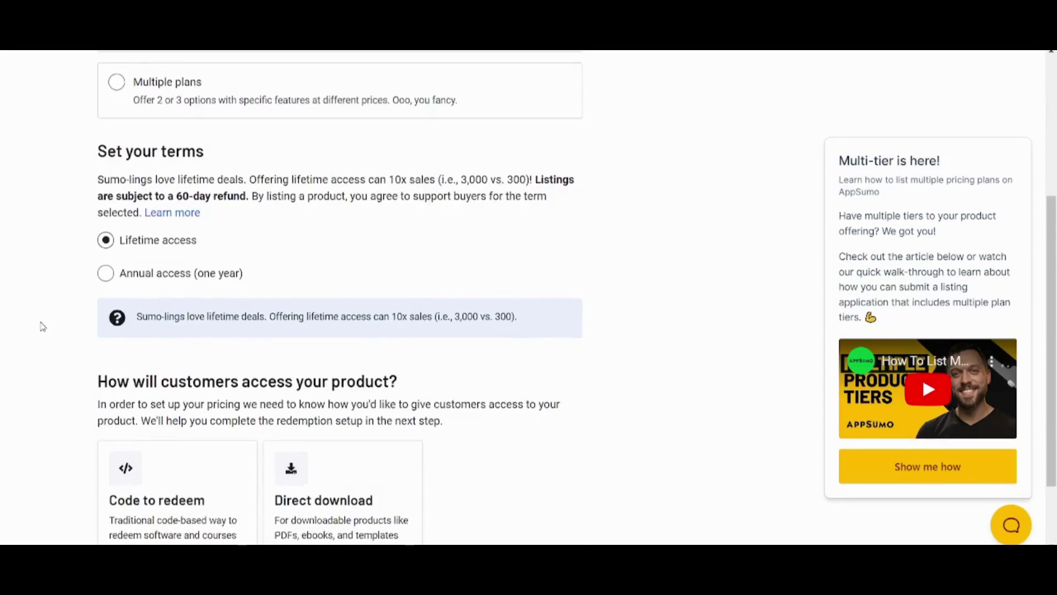
{"action": "scroll", "coordinate": [43, 327], "scroll_direction": "down", "scroll_amount": 1}
{"action": "scroll", "coordinate": [42, 327], "scroll_direction": "down", "scroll_amount": 1}
{"action": "scroll", "coordinate": [43, 327], "scroll_direction": "down", "scroll_amount": 1}
{"action": "scroll", "coordinate": [43, 327], "scroll_direction": "down", "scroll_amount": 1}
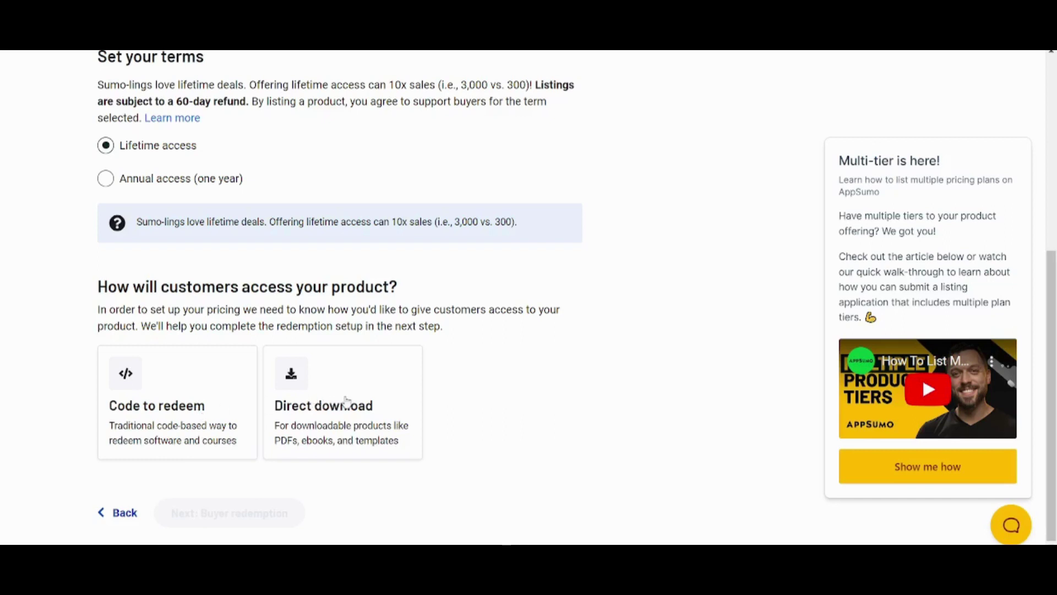
Step: Choose Direct download as the way customers access the course
{"action": "left_click", "coordinate": [346, 399]}
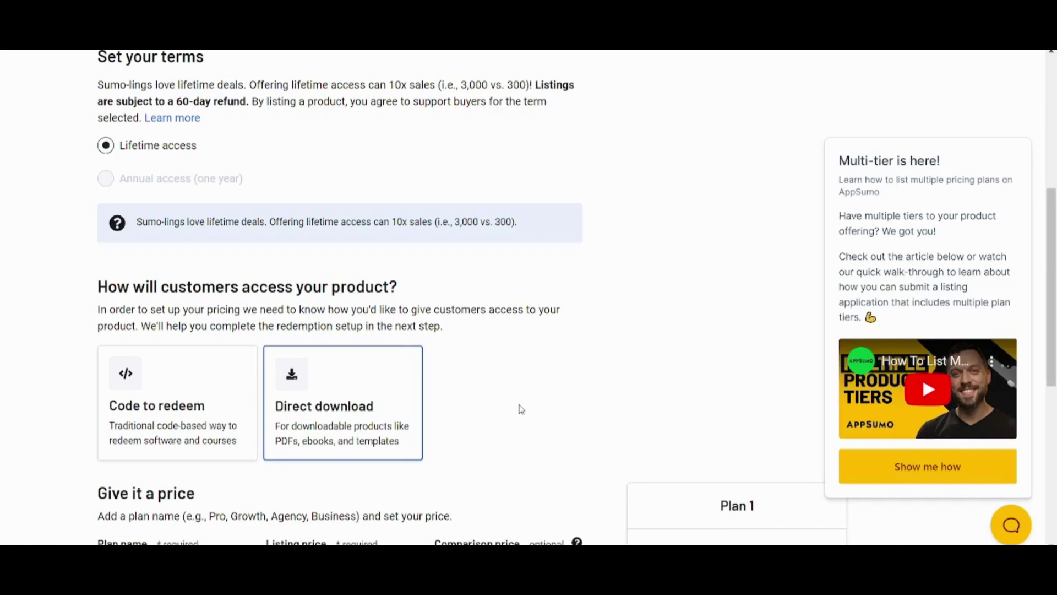
{"action": "scroll", "coordinate": [521, 409], "scroll_direction": "down", "scroll_amount": 1}
{"action": "scroll", "coordinate": [521, 409], "scroll_direction": "down", "scroll_amount": 1}
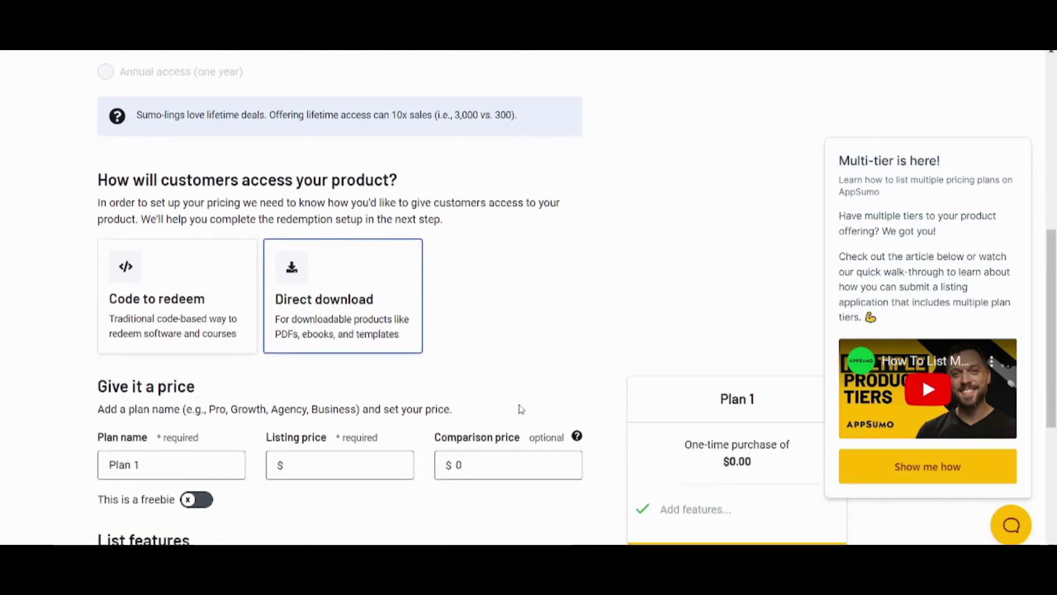
{"action": "scroll", "coordinate": [521, 409], "scroll_direction": "down", "scroll_amount": 1}
{"action": "scroll", "coordinate": [521, 409], "scroll_direction": "down", "scroll_amount": 1}
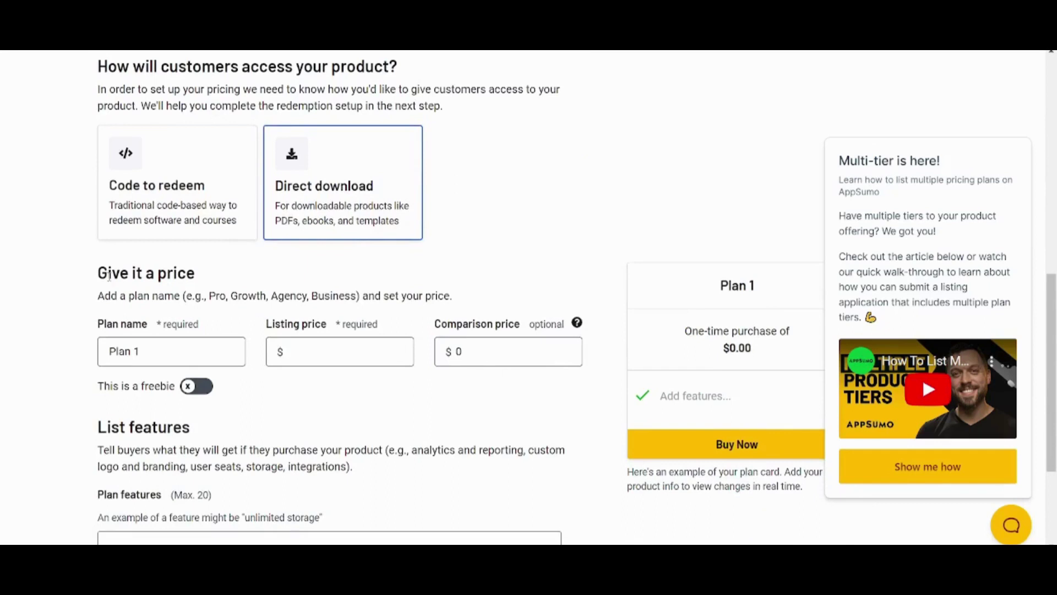
Step: Set Plan 1's listing price to $50, a one-time purchase
{"action": "left_click", "coordinate": [342, 350]}
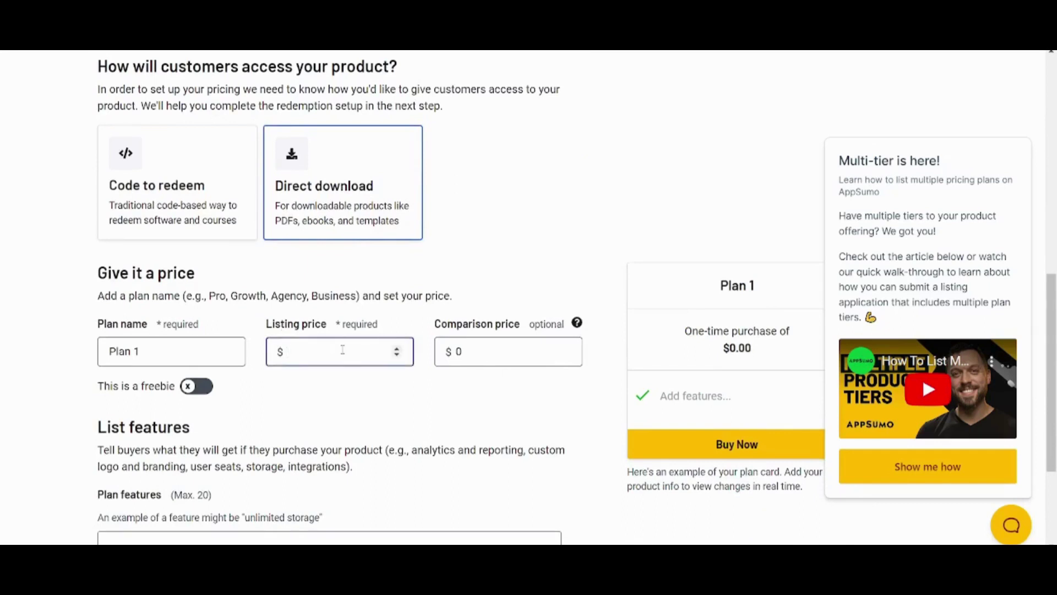
{"action": "type", "text": "5"}
{"action": "type", "text": "0"}
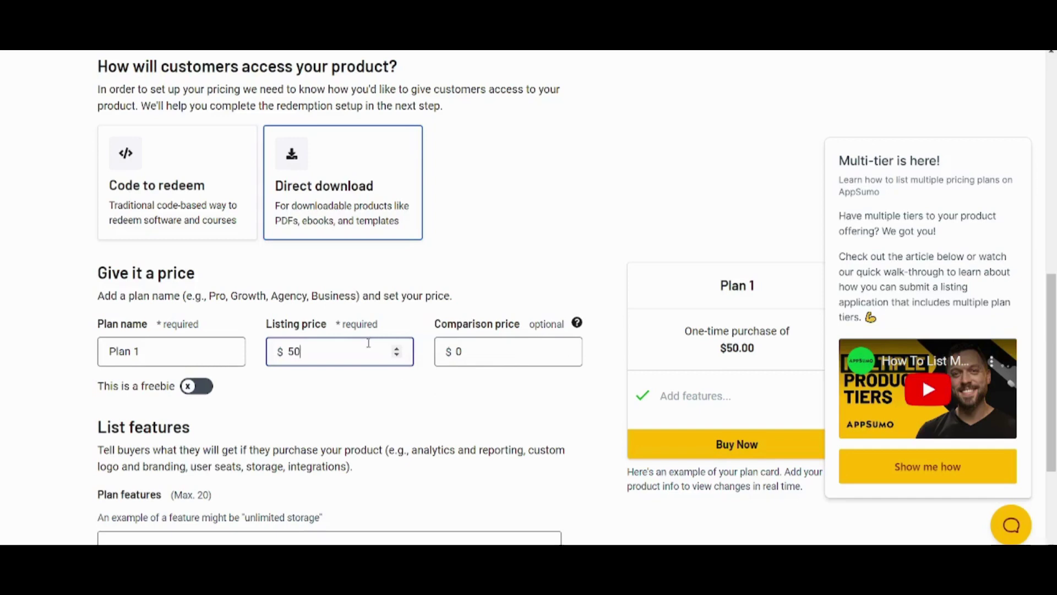
{"action": "left_click_drag", "start_coordinate": [345, 348], "coordinate": [290, 343]}
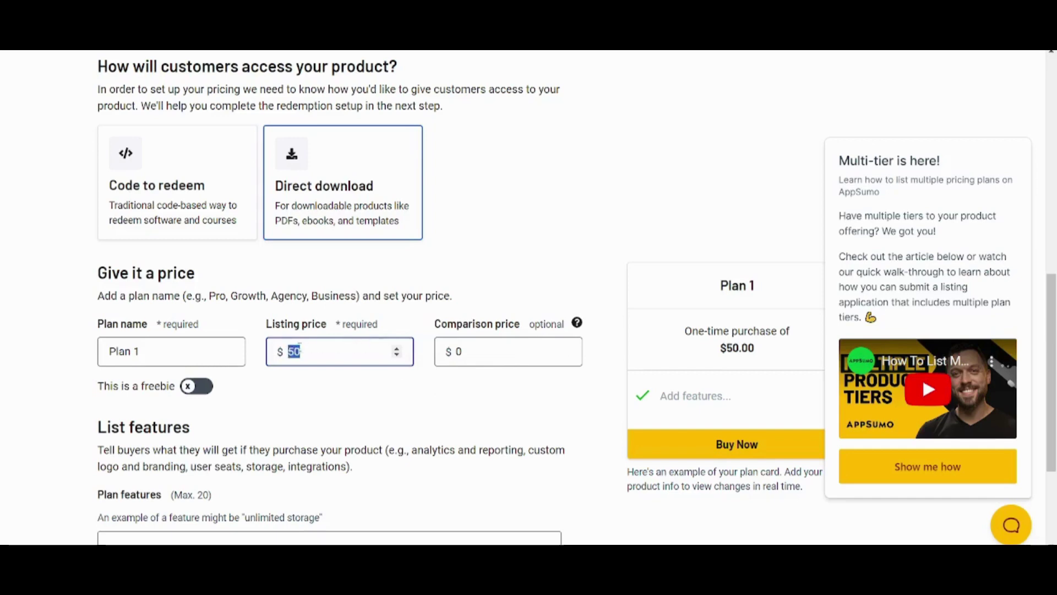
{"action": "left_click", "coordinate": [298, 351]}
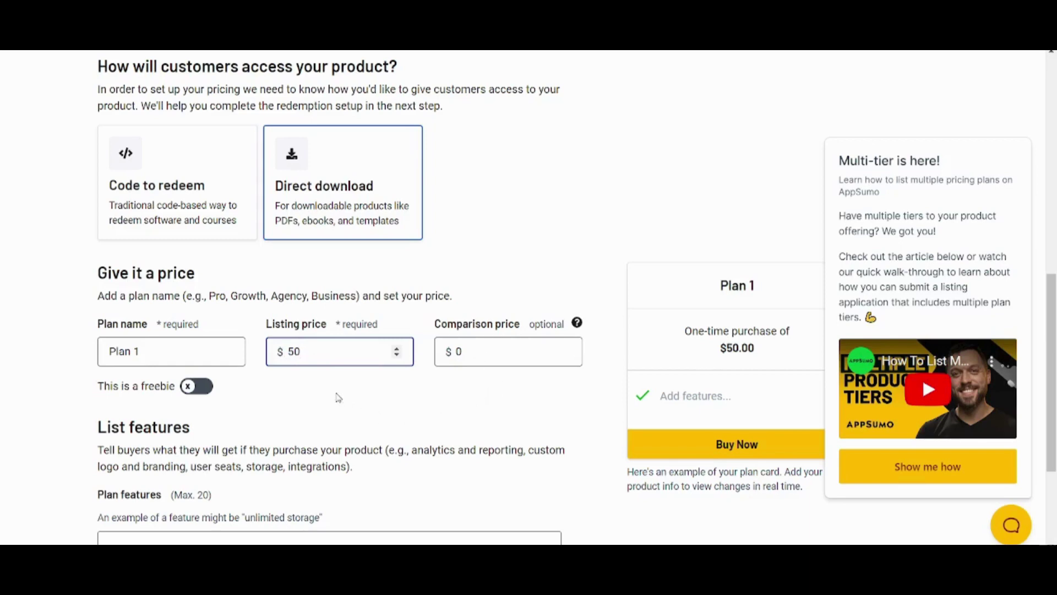
Step: Add 'Interactive quizzes and activities' as Plan 1's first listed feature
{"action": "left_click", "coordinate": [27, 387]}
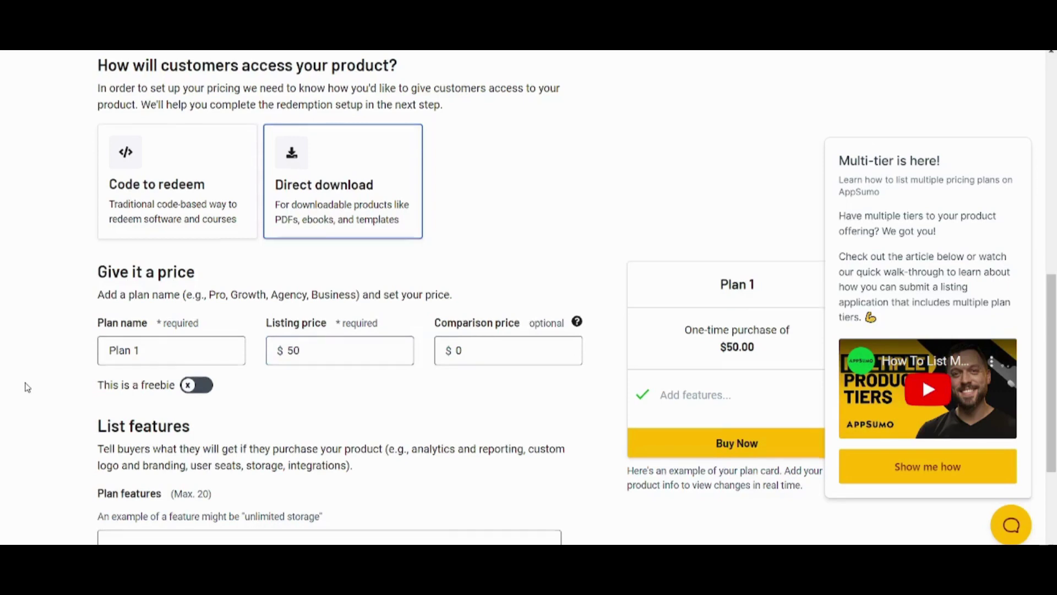
{"action": "scroll", "coordinate": [26, 387], "scroll_direction": "down", "scroll_amount": 1}
{"action": "scroll", "coordinate": [27, 387], "scroll_direction": "down", "scroll_amount": 1}
{"action": "scroll", "coordinate": [26, 387], "scroll_direction": "down", "scroll_amount": 1}
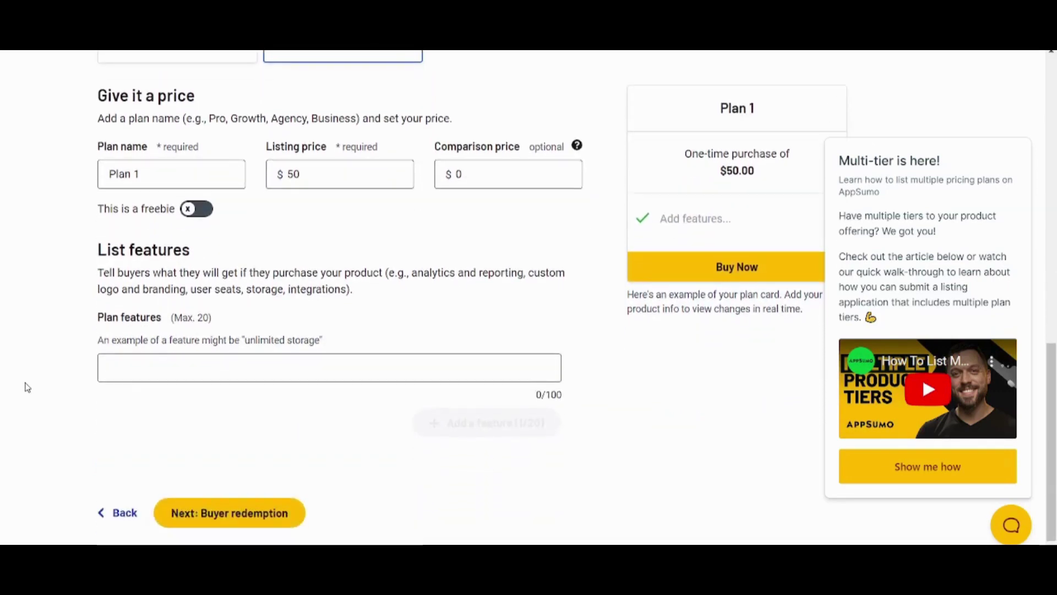
{"action": "left_click", "coordinate": [234, 369]}
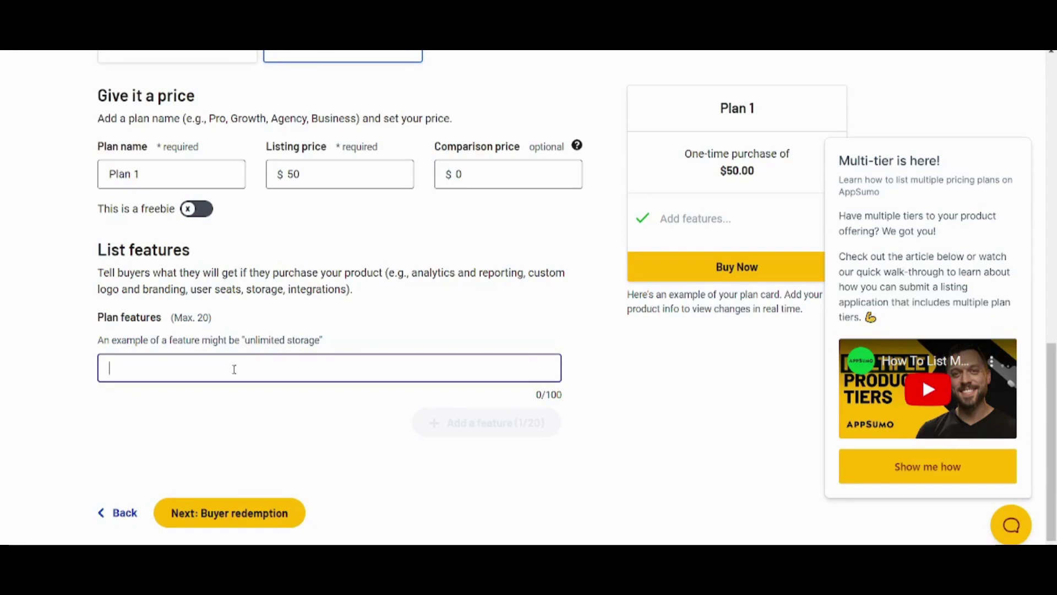
{"action": "type", "text": "I"}
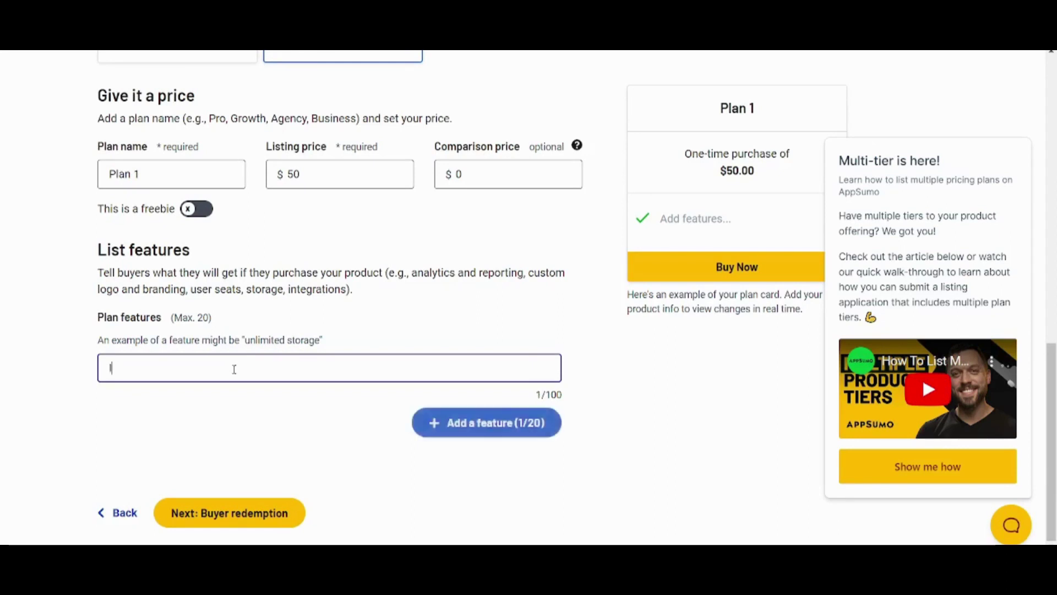
{"action": "type", "text": "nteractive "}
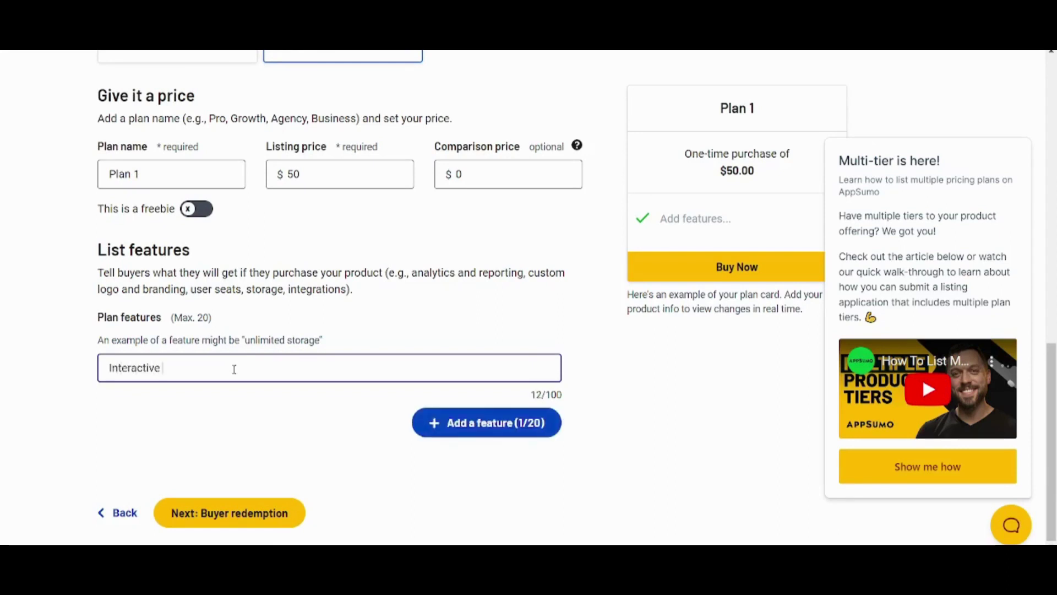
{"action": "type", "text": "quizzes "}
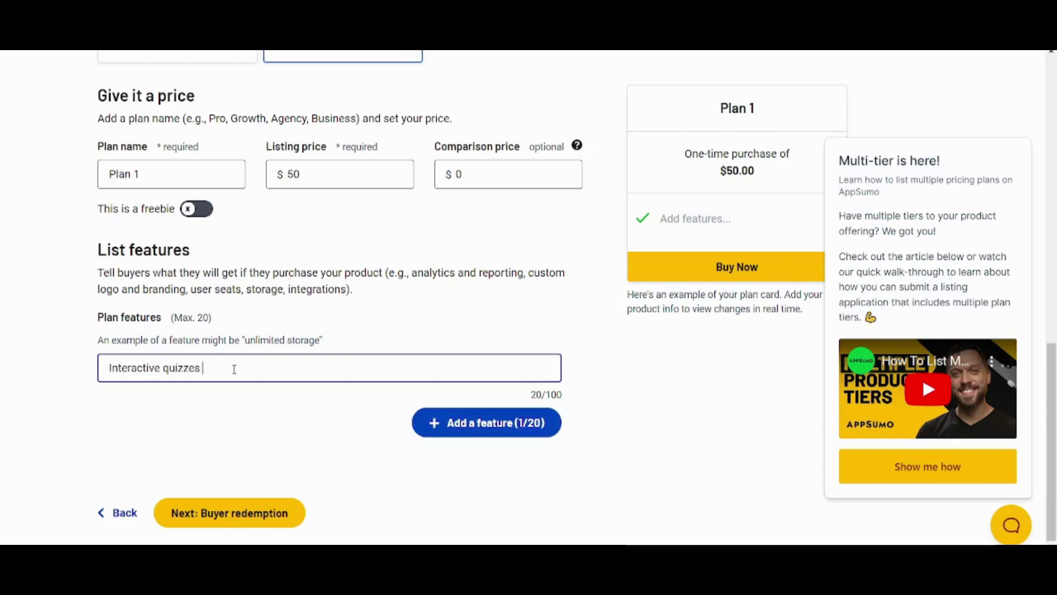
{"action": "type", "text": "and "}
{"action": "type", "text": "ac"}
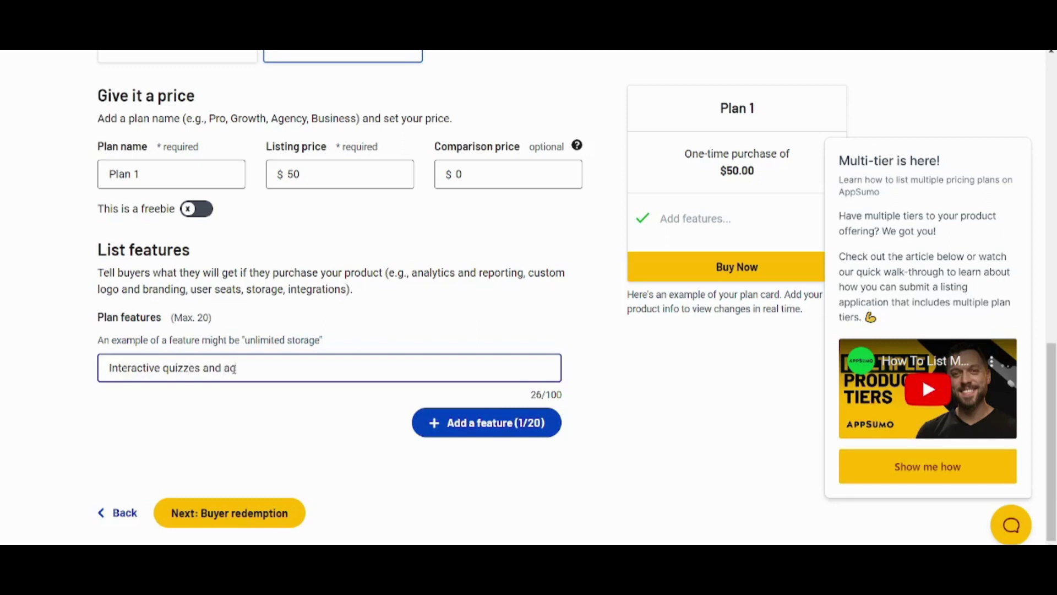
{"action": "type", "text": "tivir"}
{"action": "type", "text": "ties"}
{"action": "left_click", "coordinate": [374, 391]}
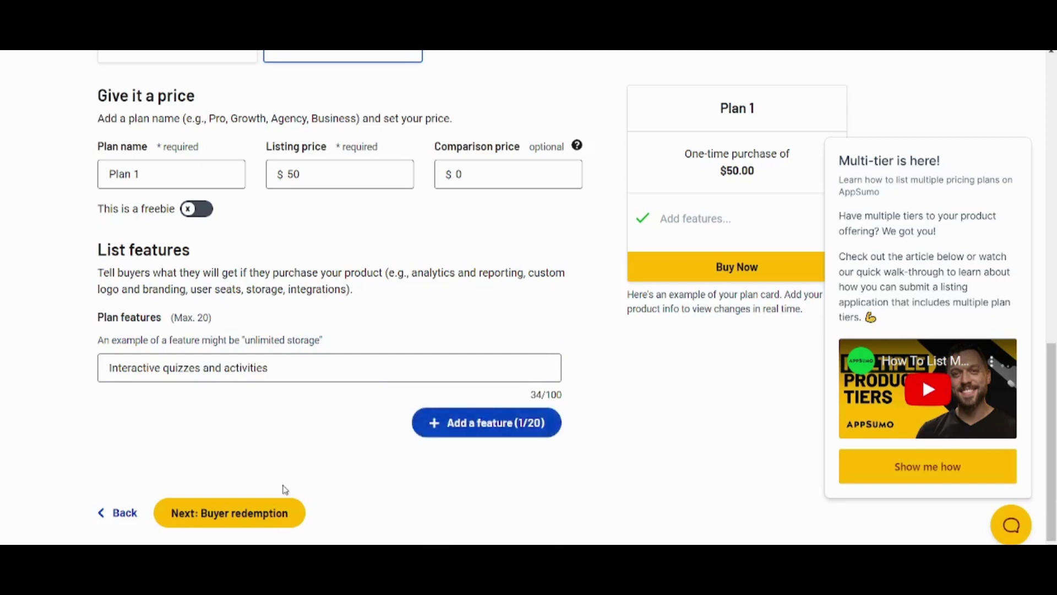
Step: Advance to the Buyer redemption step and check the allowed file types for download uploads
{"action": "left_click", "coordinate": [252, 507]}
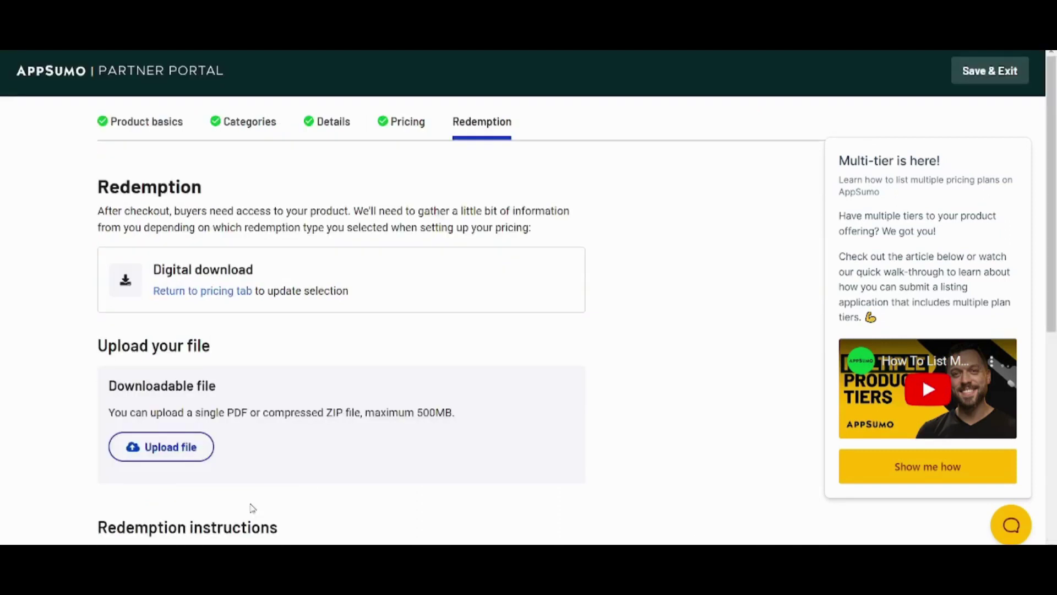
{"action": "scroll", "coordinate": [44, 363], "scroll_direction": "down", "scroll_amount": 1}
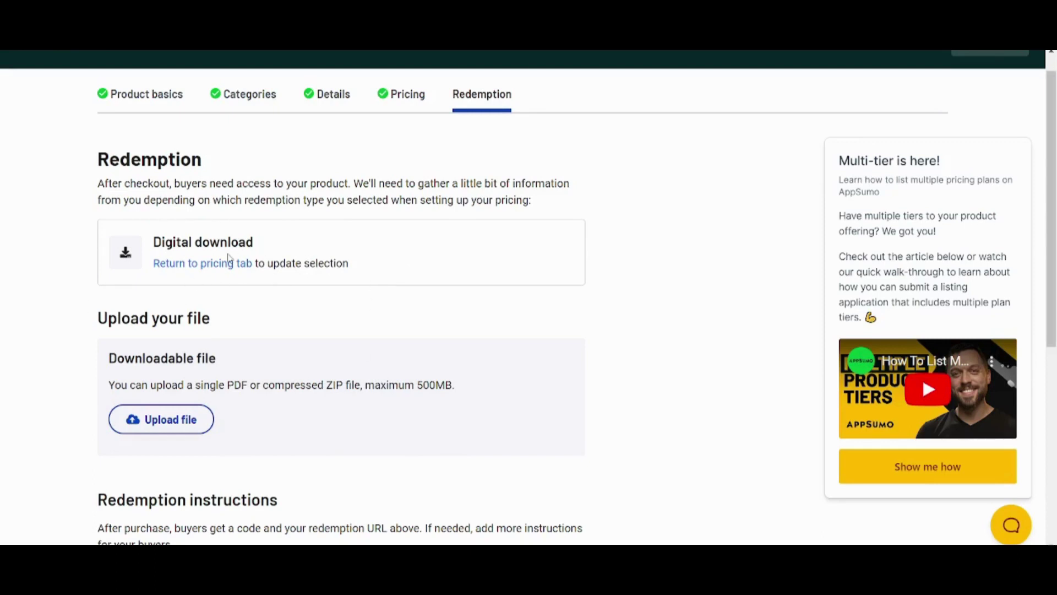
{"action": "scroll", "coordinate": [229, 257], "scroll_direction": "down", "scroll_amount": 2}
{"action": "scroll", "coordinate": [228, 258], "scroll_direction": "down", "scroll_amount": 2}
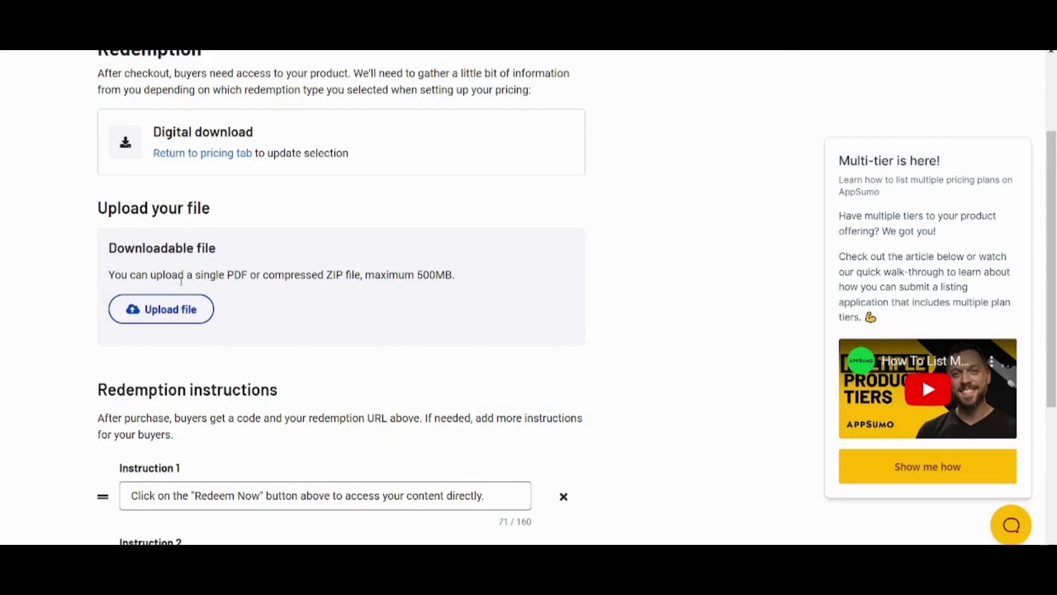
{"action": "left_click_drag", "start_coordinate": [183, 276], "coordinate": [328, 270]}
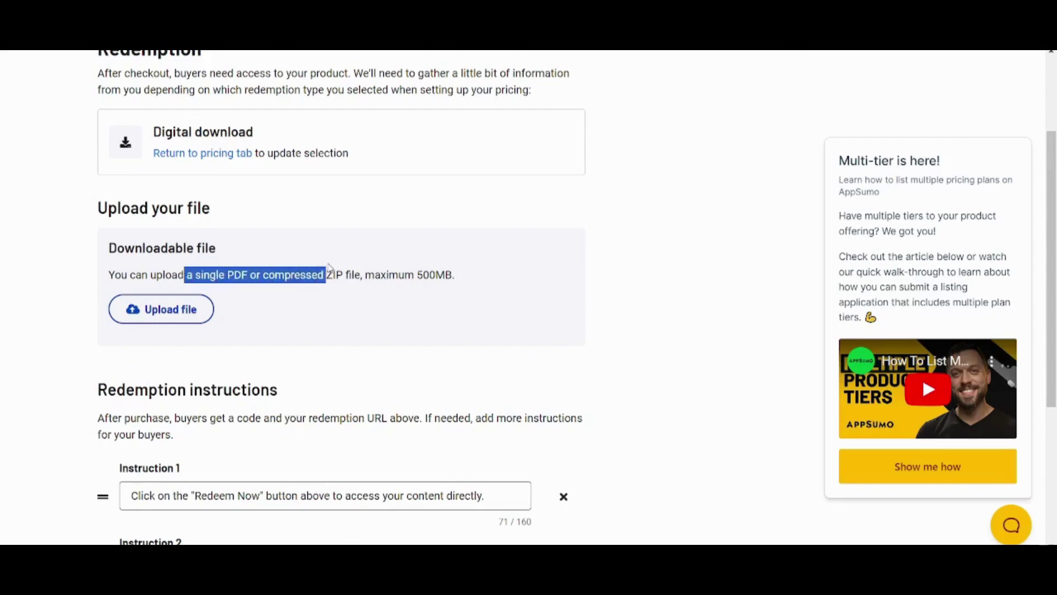
{"action": "left_click", "coordinate": [644, 253]}
Step: Scroll through the Redemption page to review the buyer redemption instructions
{"action": "scroll", "coordinate": [645, 255], "scroll_direction": "down", "scroll_amount": 1}
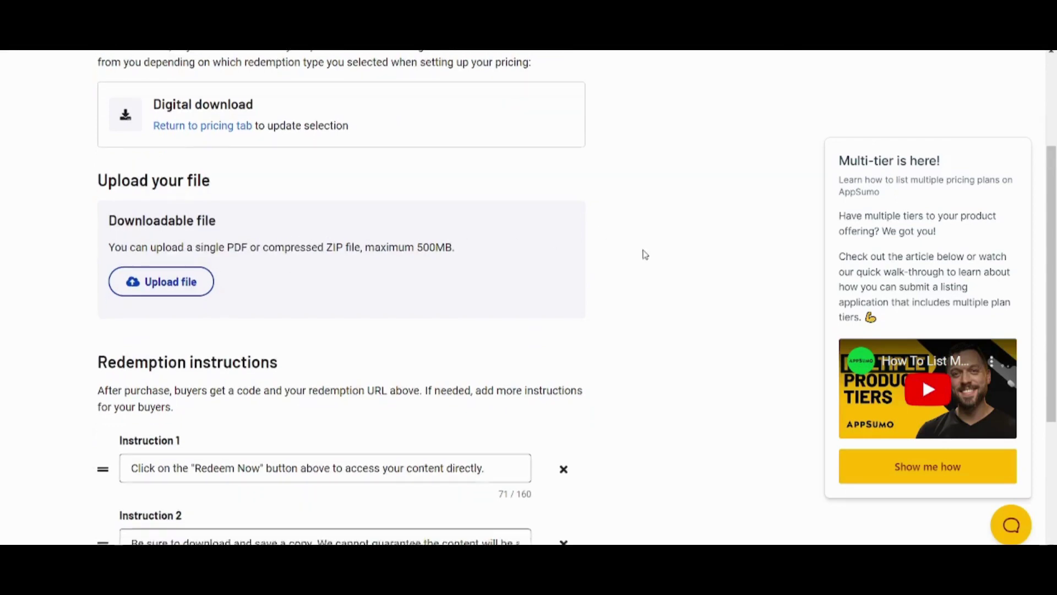
{"action": "scroll", "coordinate": [645, 254], "scroll_direction": "down", "scroll_amount": 1}
{"action": "scroll", "coordinate": [645, 255], "scroll_direction": "down", "scroll_amount": 1}
{"action": "scroll", "coordinate": [646, 255], "scroll_direction": "down", "scroll_amount": 1}
{"action": "scroll", "coordinate": [646, 254], "scroll_direction": "down", "scroll_amount": 2}
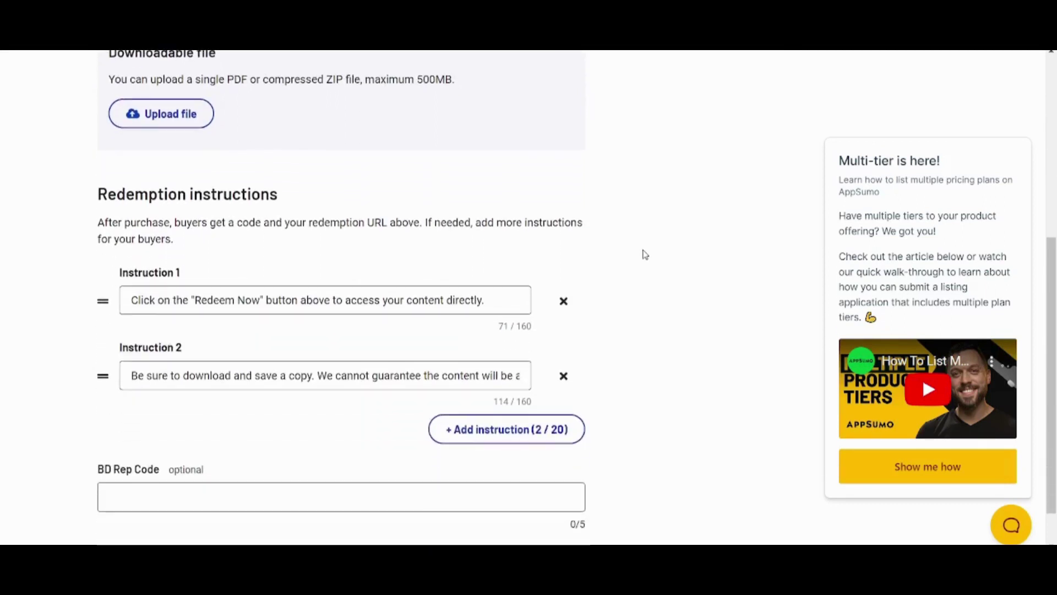
{"action": "scroll", "coordinate": [170, 318], "scroll_direction": "down", "scroll_amount": 1}
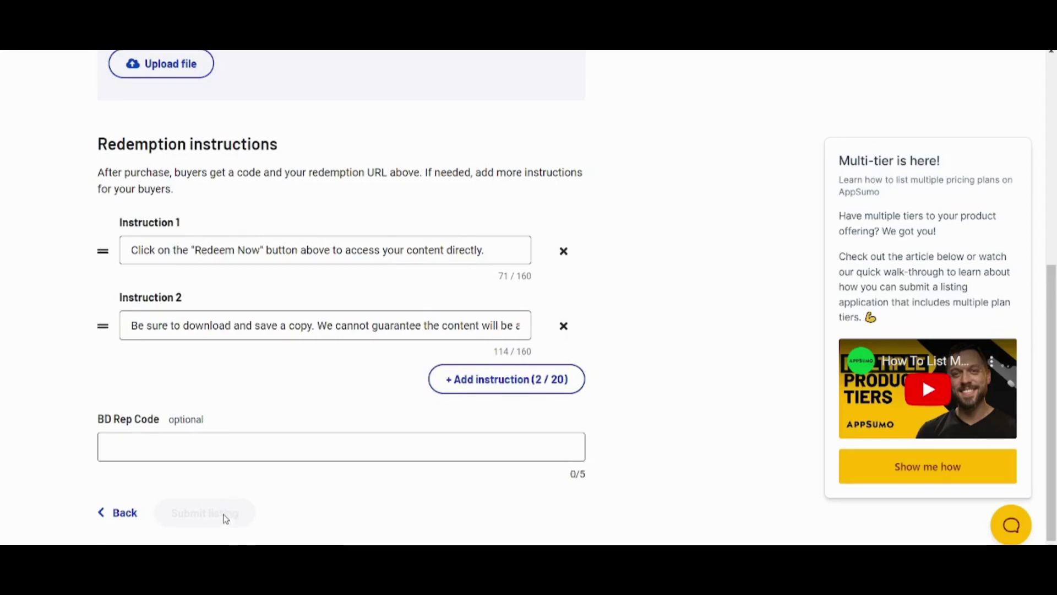
{"action": "scroll", "coordinate": [226, 521], "scroll_direction": "up", "scroll_amount": 3}
{"action": "scroll", "coordinate": [225, 513], "scroll_direction": "up", "scroll_amount": 3}
{"action": "scroll", "coordinate": [224, 520], "scroll_direction": "up", "scroll_amount": 2}
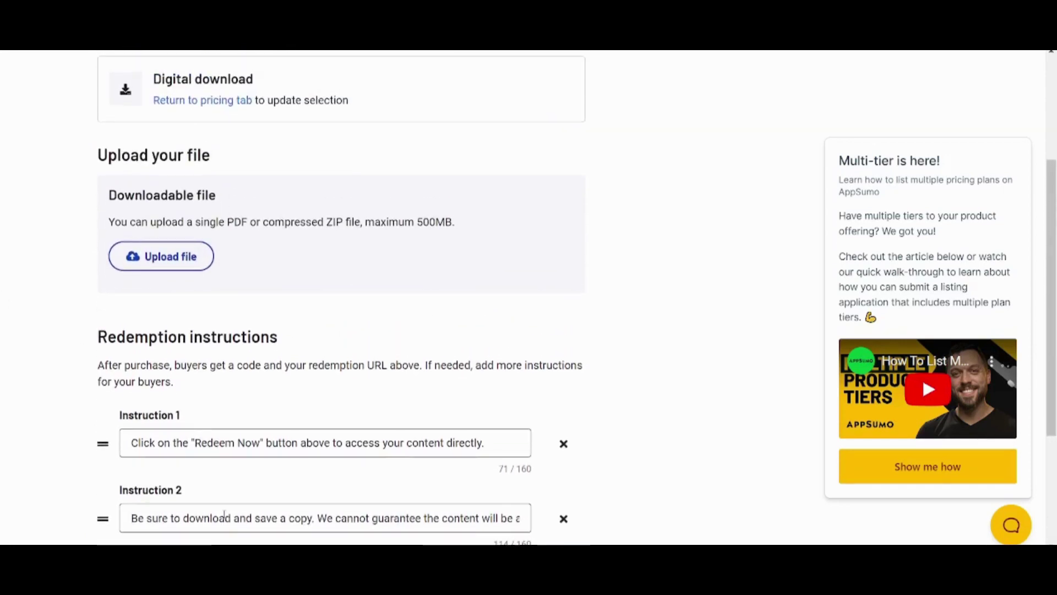
Step: Upload Field Report.pdf, submit the listing and accept the partner terms
{"action": "left_click", "coordinate": [186, 269]}
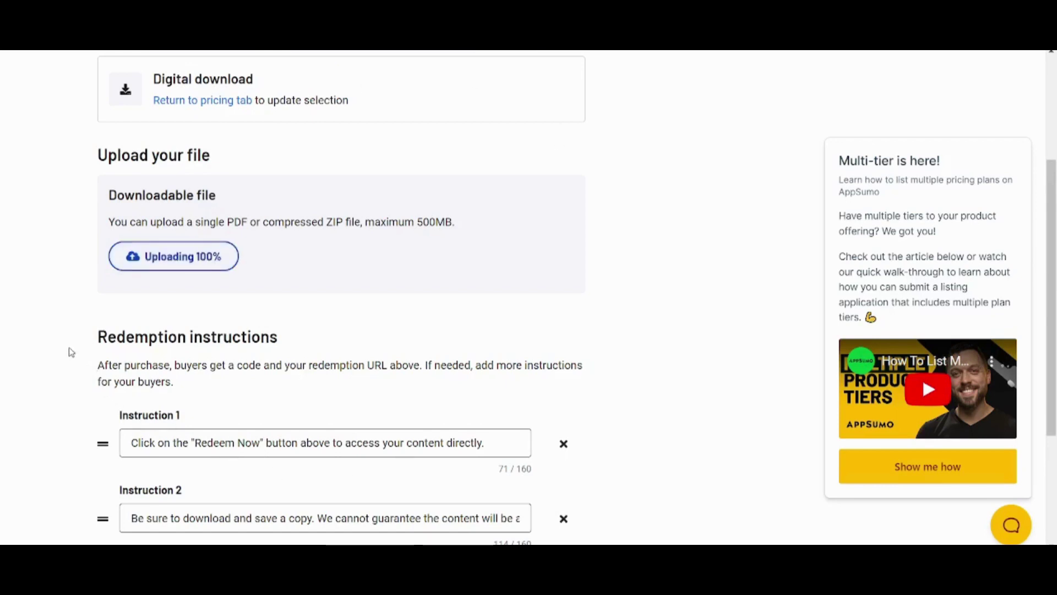
{"action": "scroll", "coordinate": [57, 333], "scroll_direction": "down", "scroll_amount": 3}
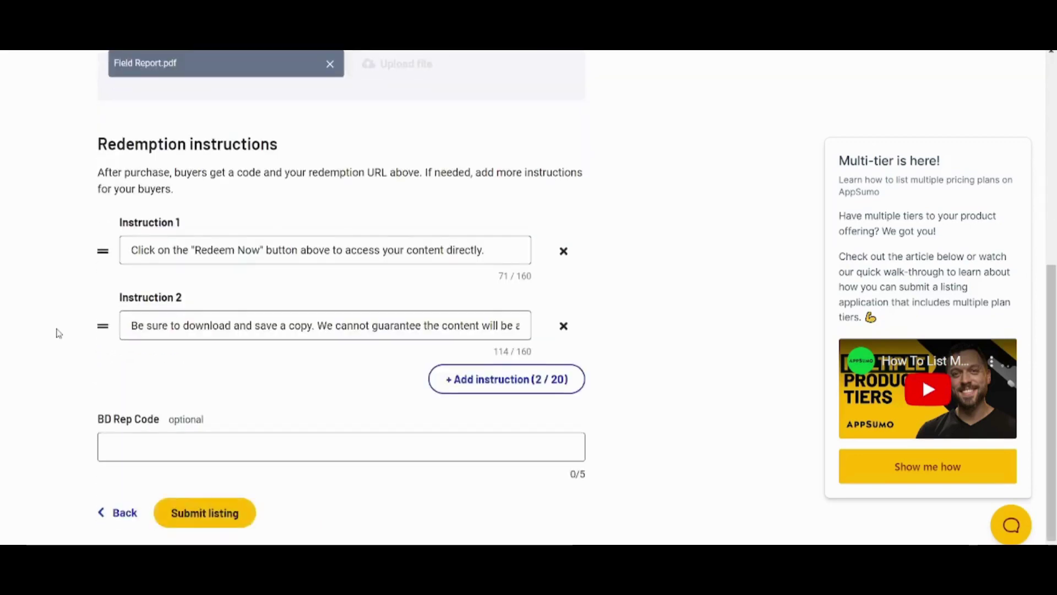
{"action": "left_click", "coordinate": [226, 505]}
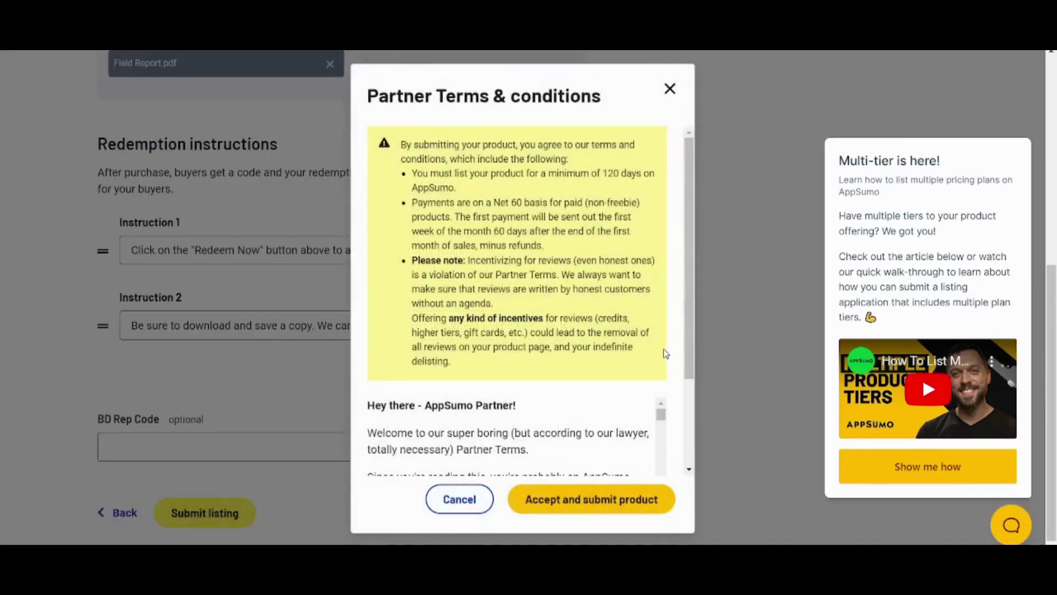
{"action": "scroll", "coordinate": [694, 313], "scroll_direction": "down", "scroll_amount": 2}
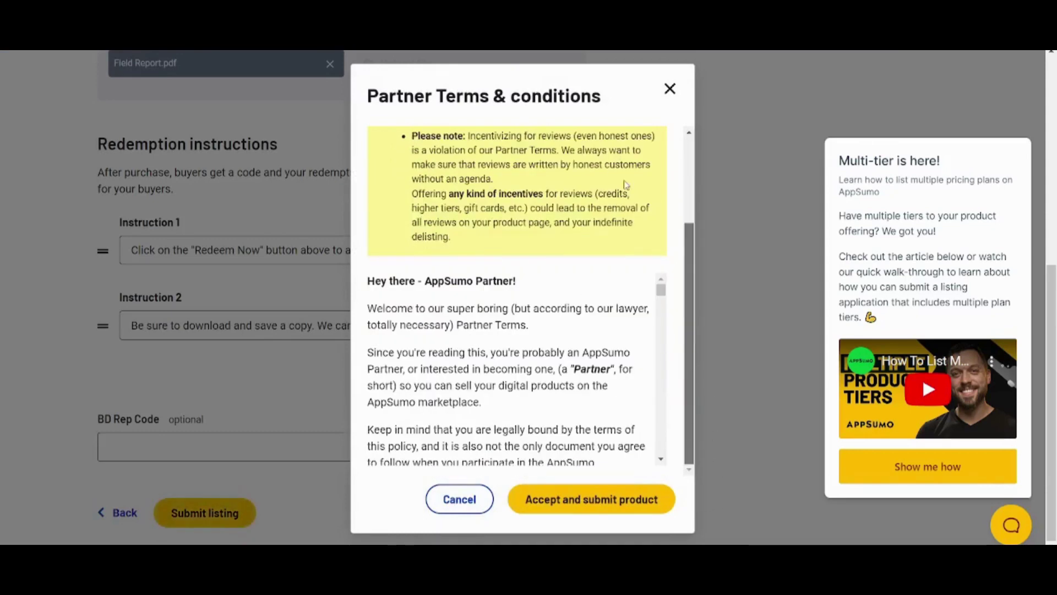
{"action": "left_click", "coordinate": [572, 511]}
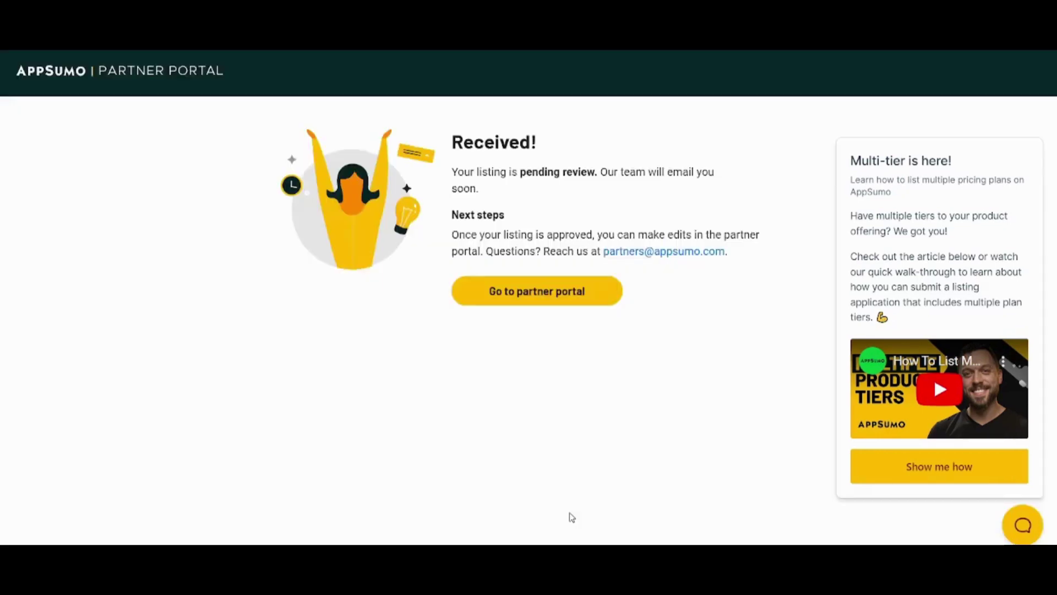